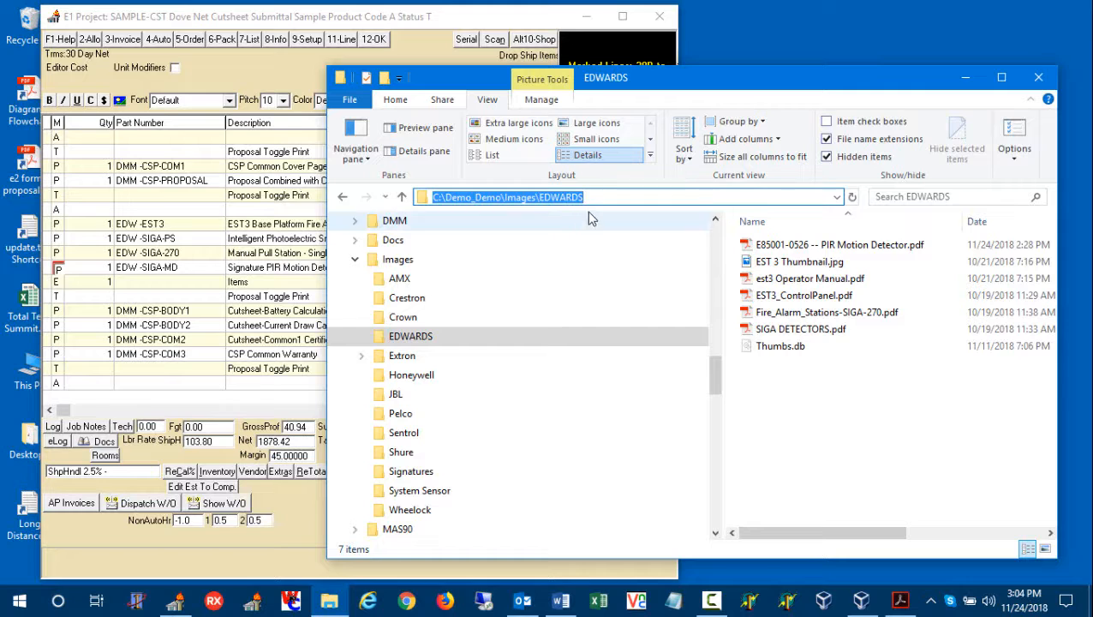
Check the path of the EDWARDS images folder and select the E85001-0526 -- PIR Motion Detector PDF in it.
left_click(598, 196)
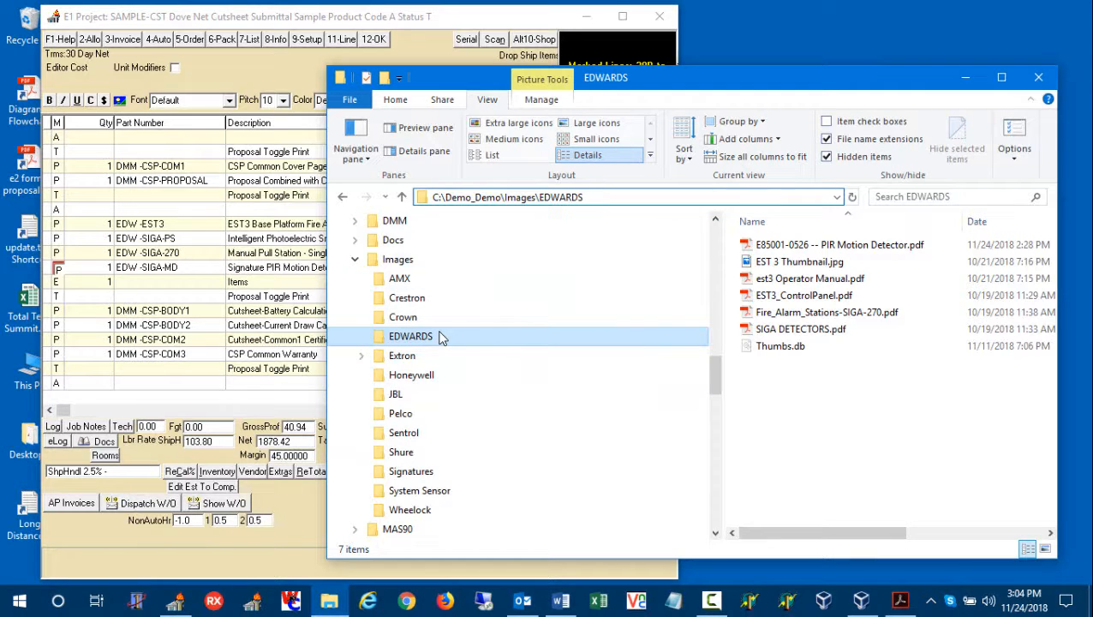
left_click(756, 245)
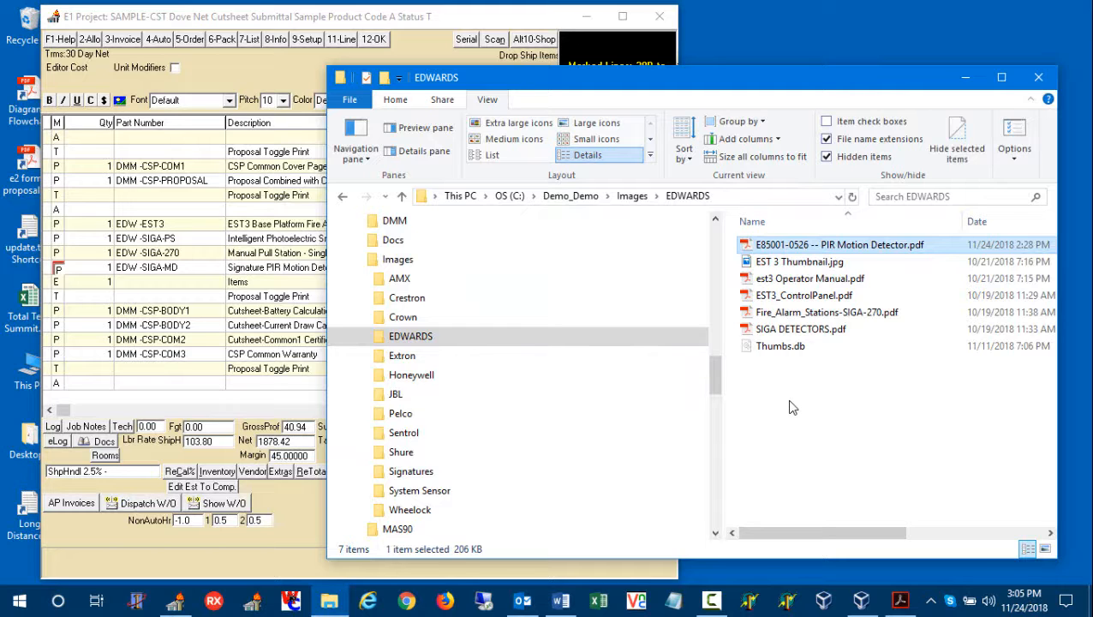
Open the inventory record of the project's SIGA-MD line and enable Attach Images in its other fields.
left_click(404, 52)
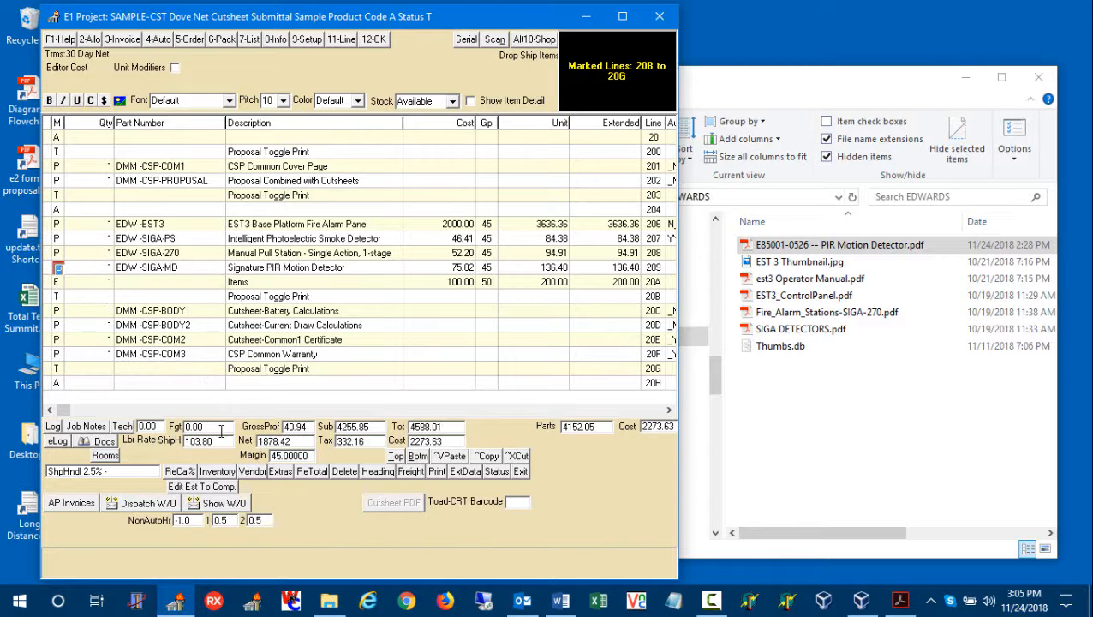
left_click(219, 472)
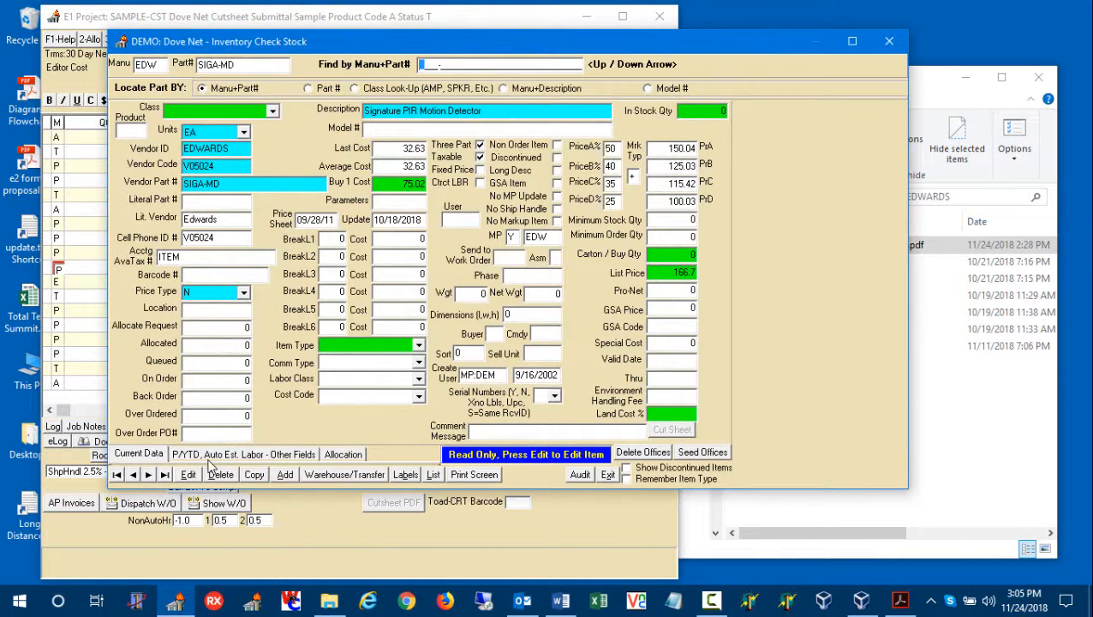
left_click(269, 455)
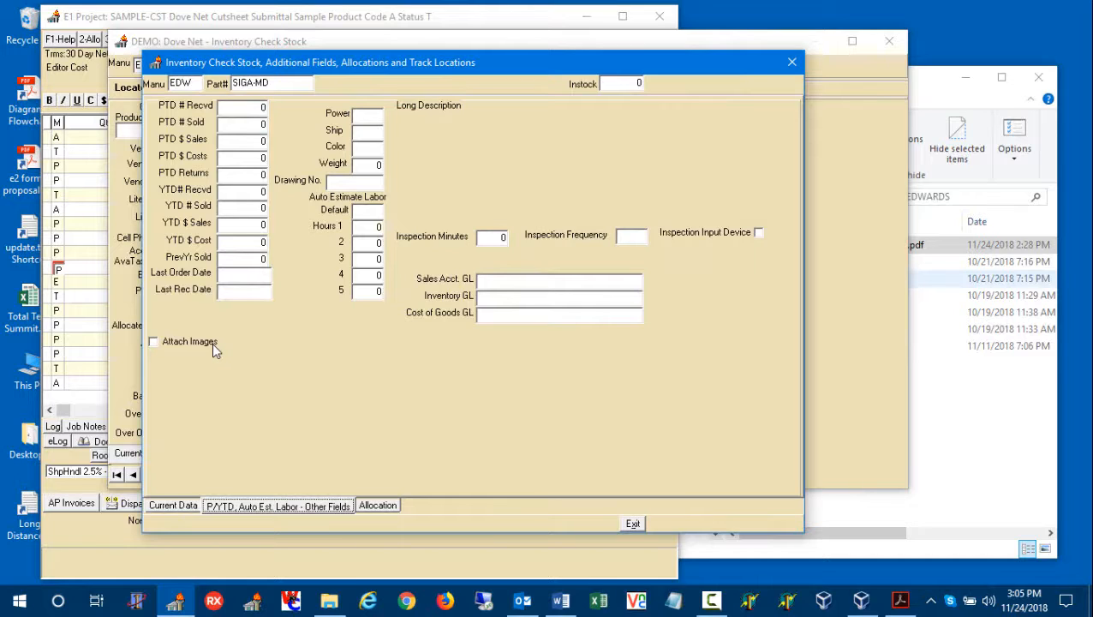
left_click(154, 341)
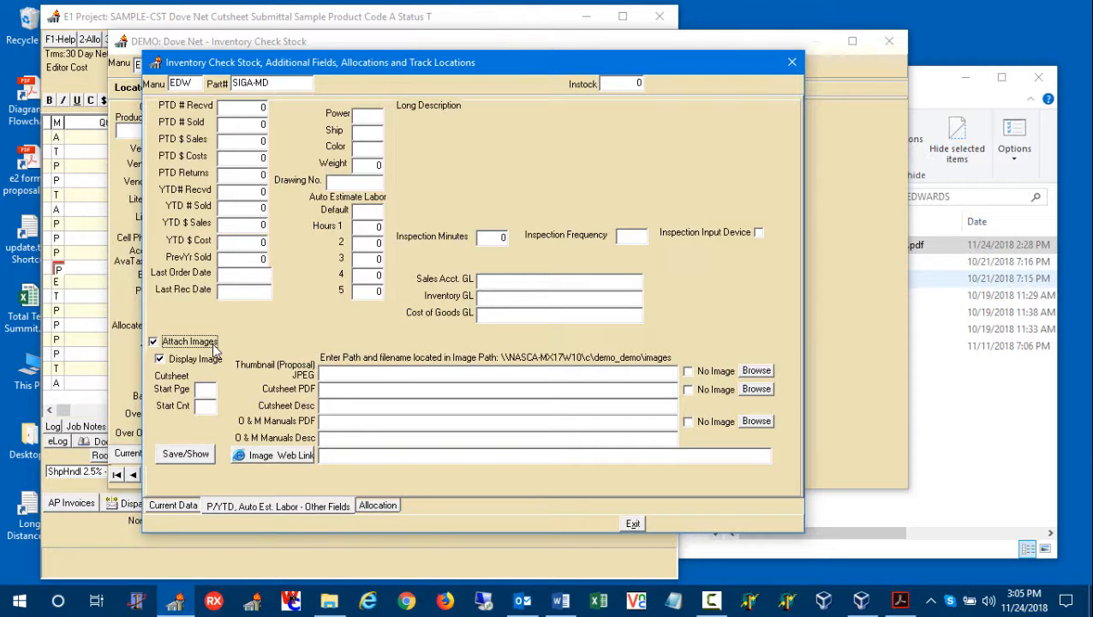
Attach E85001-0526 -- PIR Motion Detector.pdf from the EDWARDS folder as the SIGA-MD item's Cutsheet PDF.
left_click(330, 390)
left_click(755, 389)
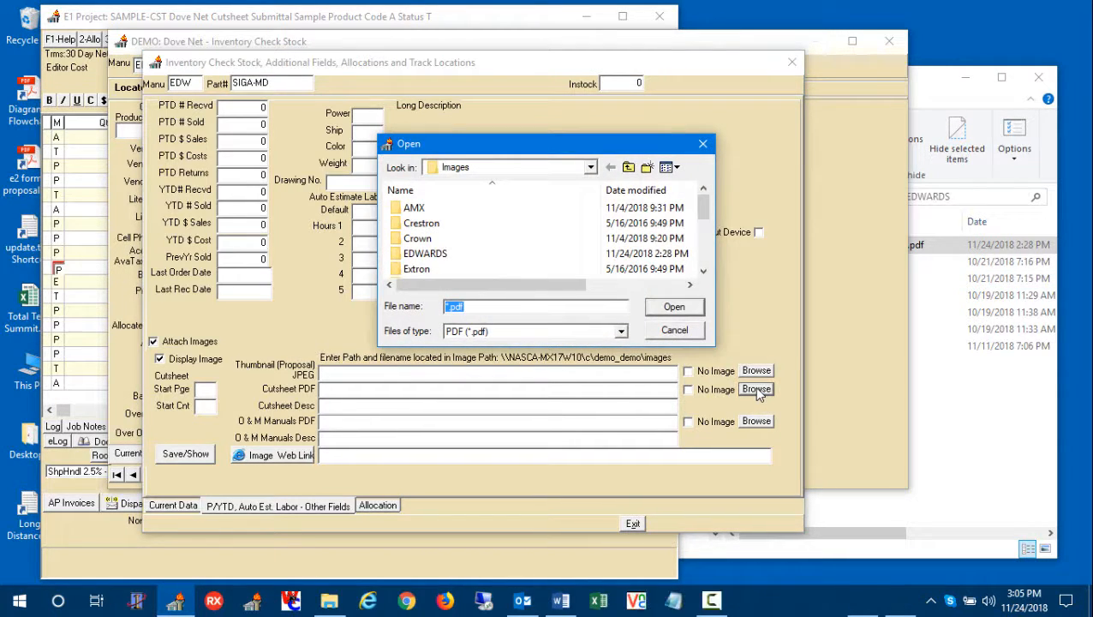
double_click(425, 253)
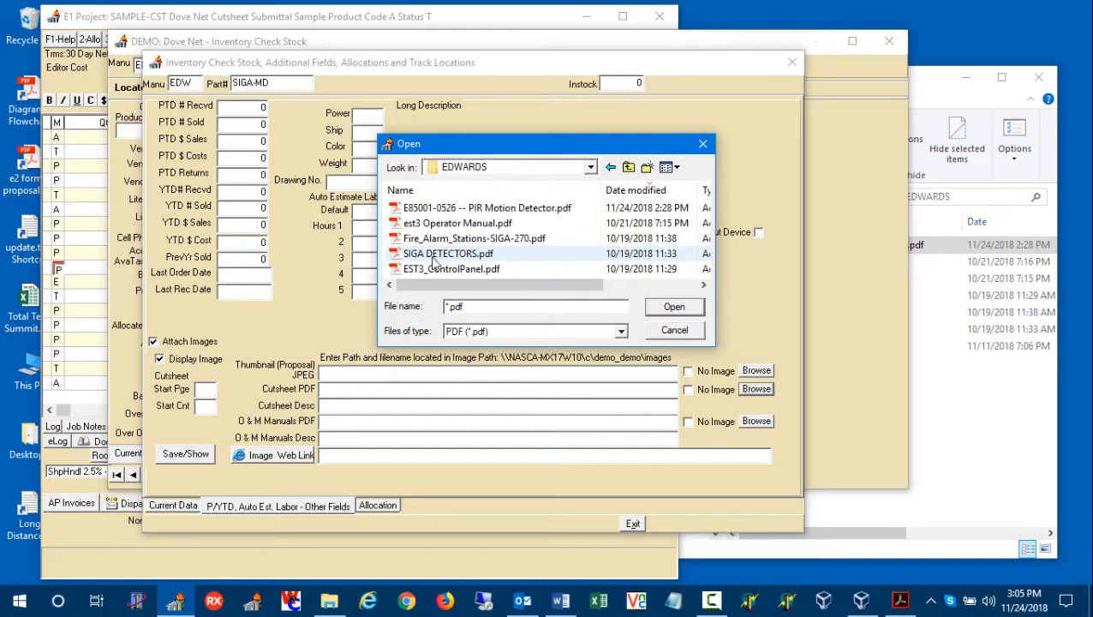
left_click(461, 210)
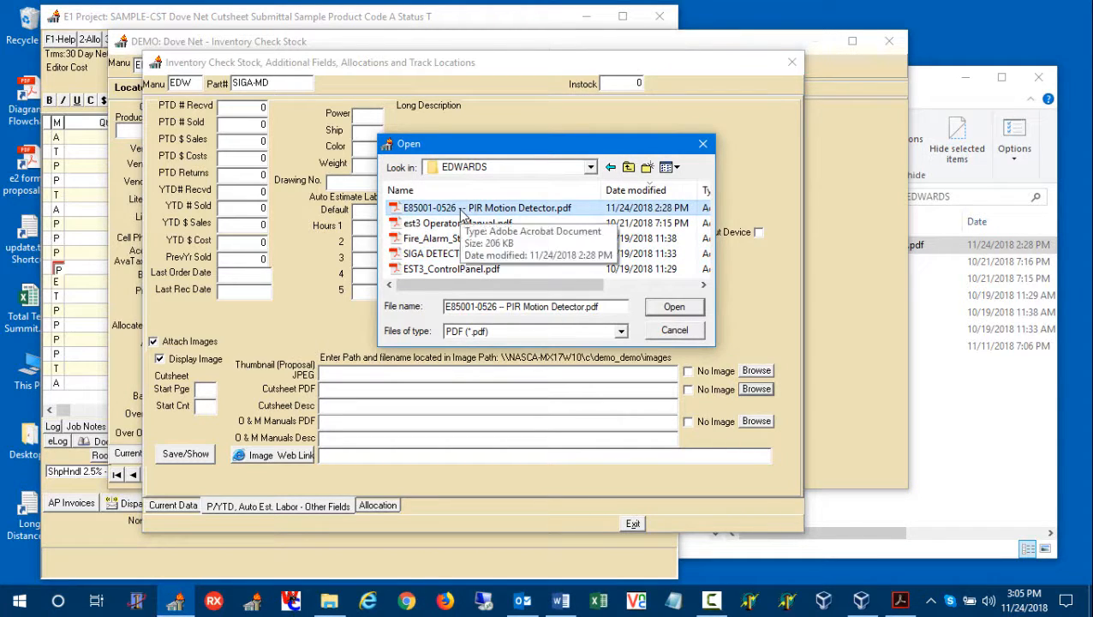
left_click(674, 308)
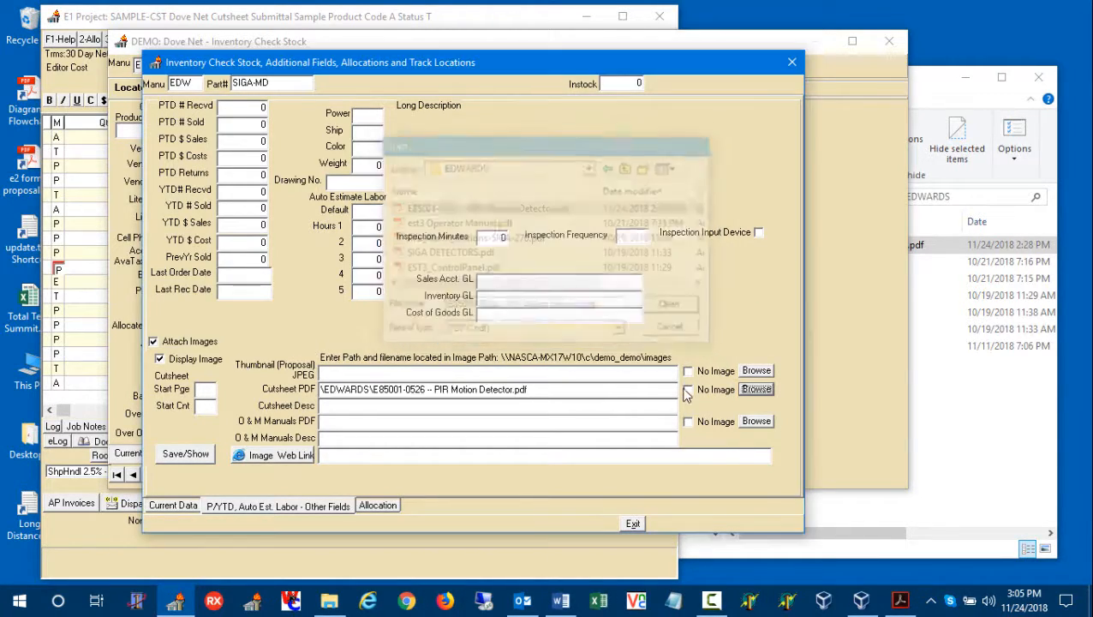
left_click(566, 395)
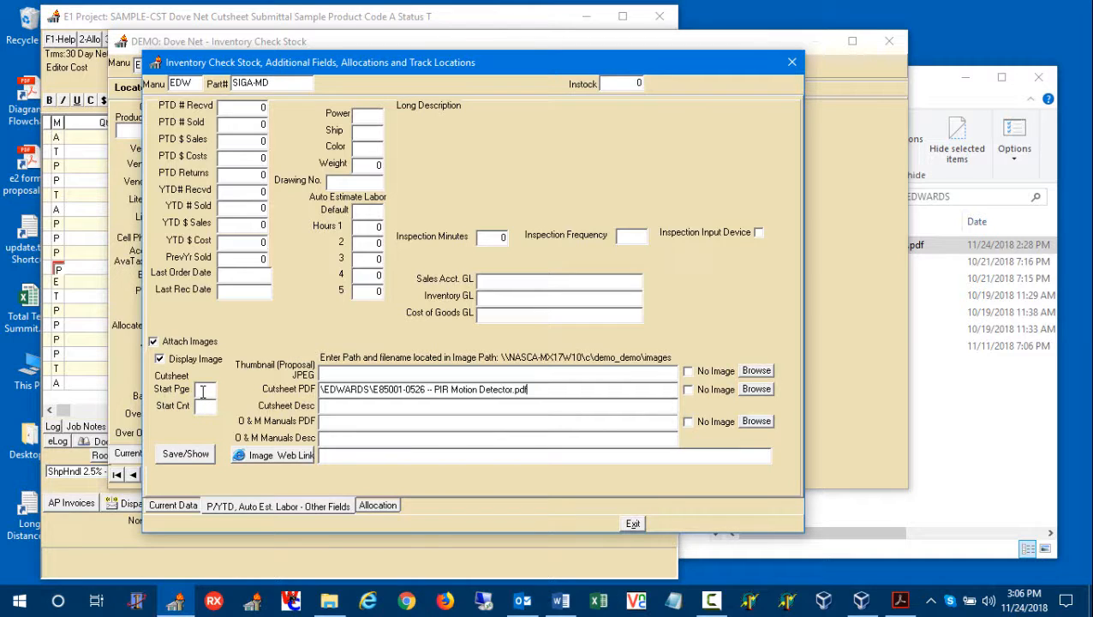
Save the item's image settings and review the generated cutsheet through its last page at 100% zoom.
left_click(185, 454)
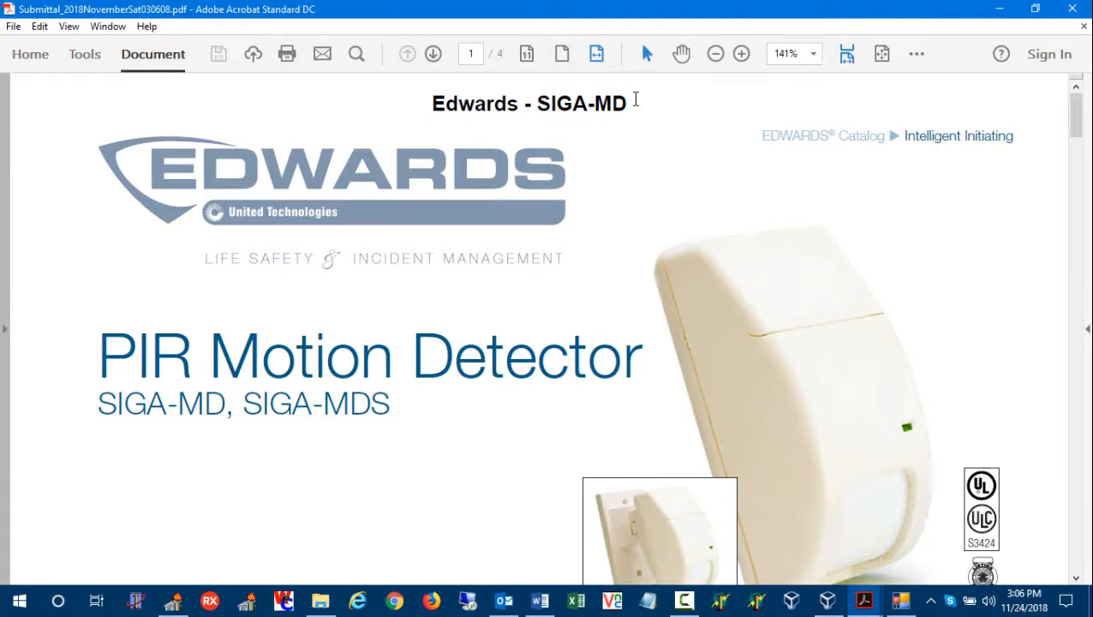
left_click(813, 54)
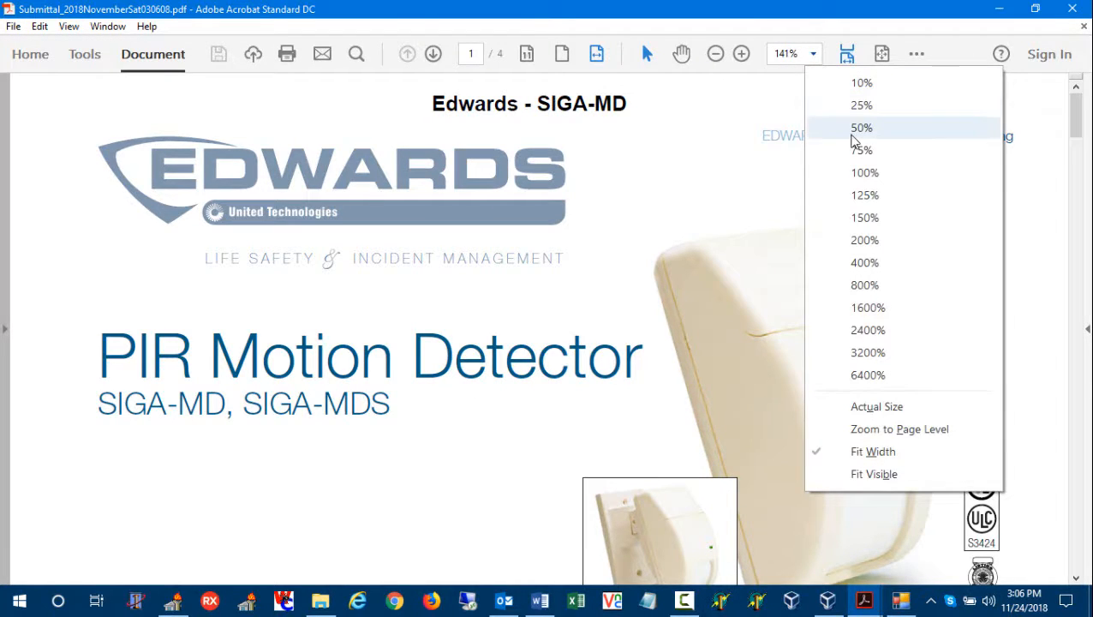
left_click(863, 172)
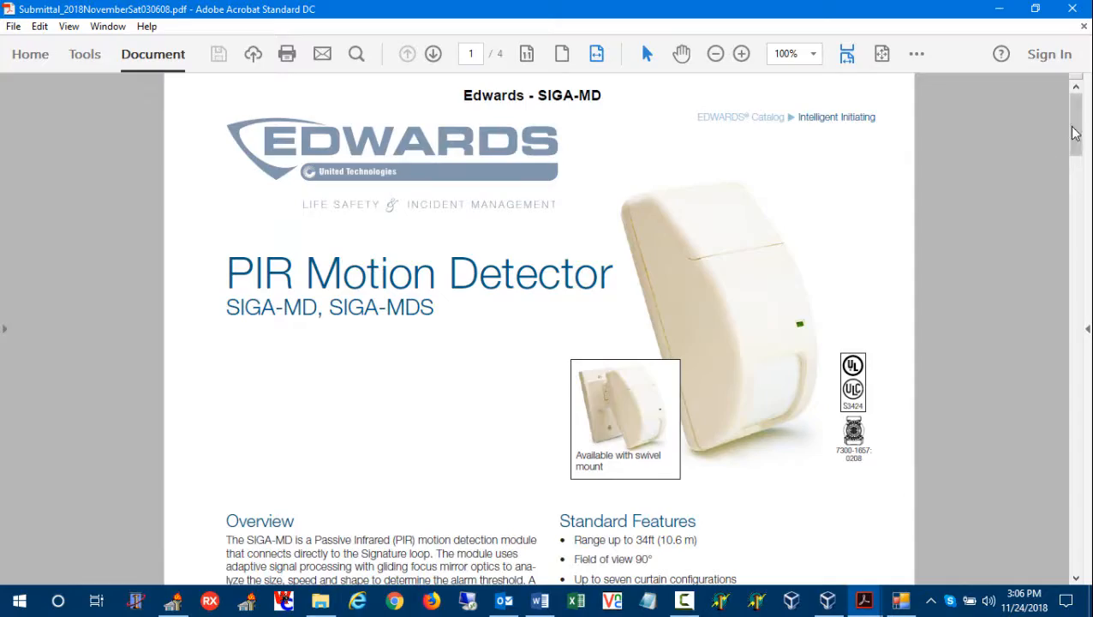
left_click_drag(1073, 124, 1079, 353)
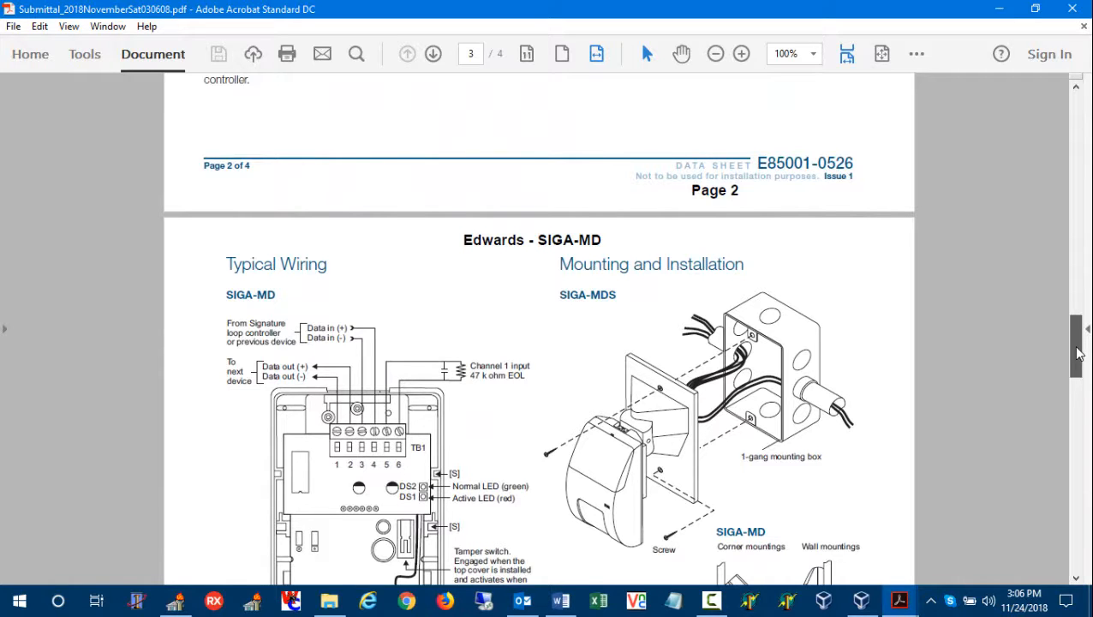
left_click_drag(1078, 353, 1037, 518)
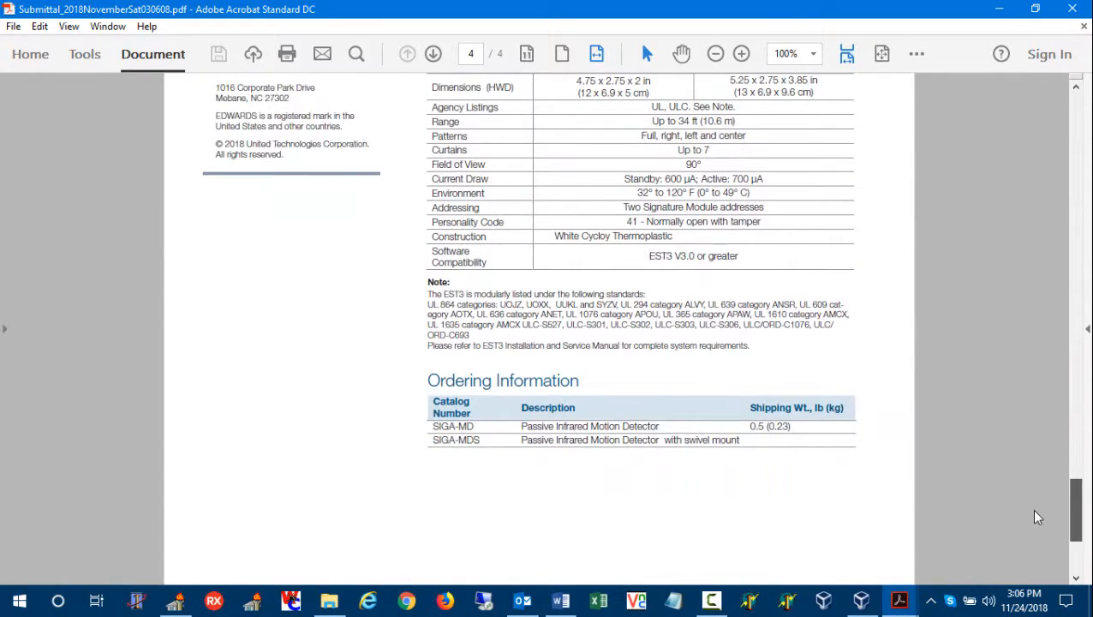
scroll(1036, 514, "up", 2)
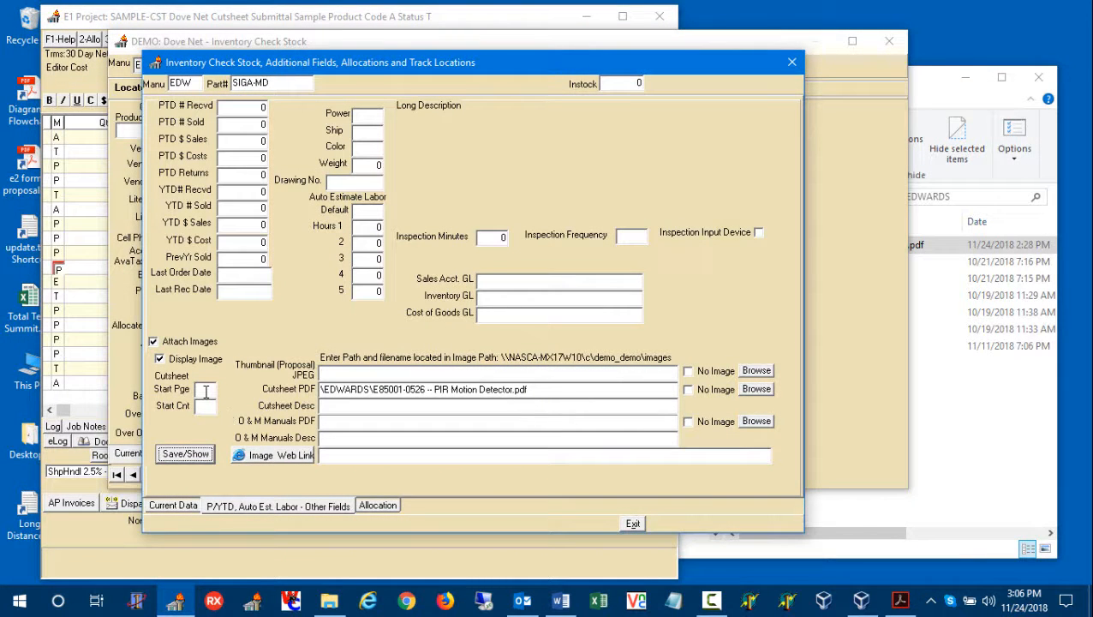
Set the cutsheet start page to 3, save and show the resulting cutsheet, and close the preview and generator.
left_click(205, 391)
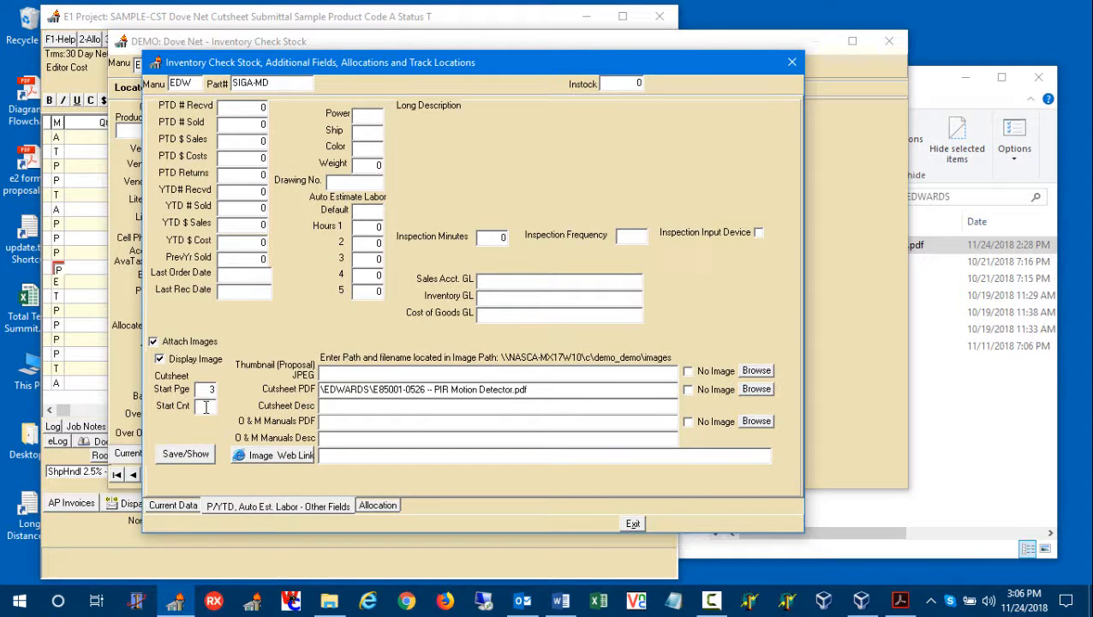
left_click(204, 458)
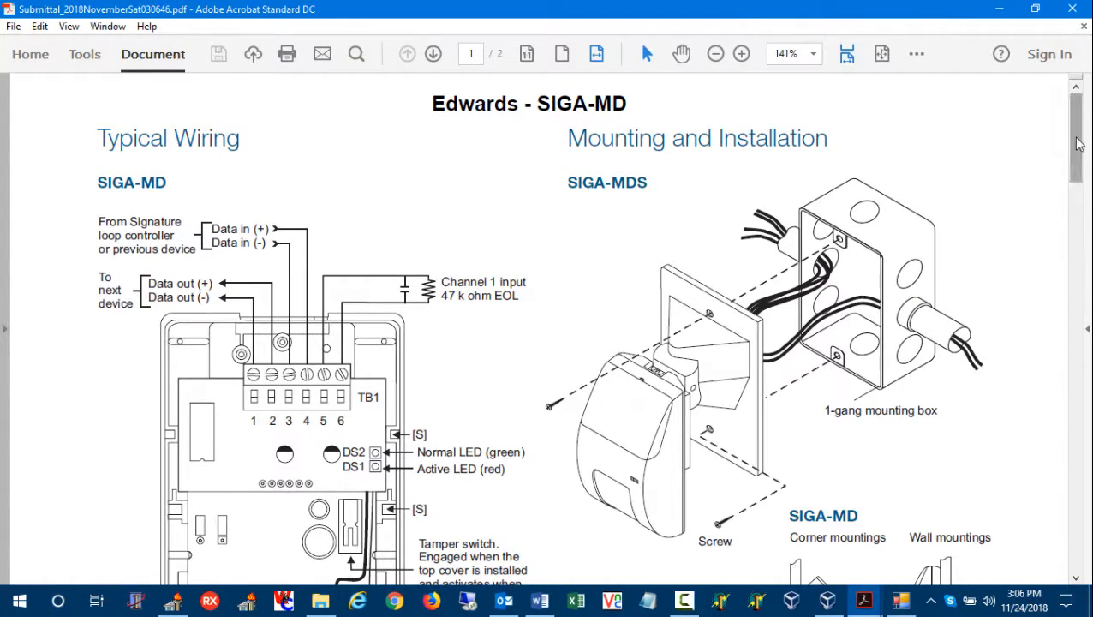
left_click_drag(1075, 141, 1078, 112)
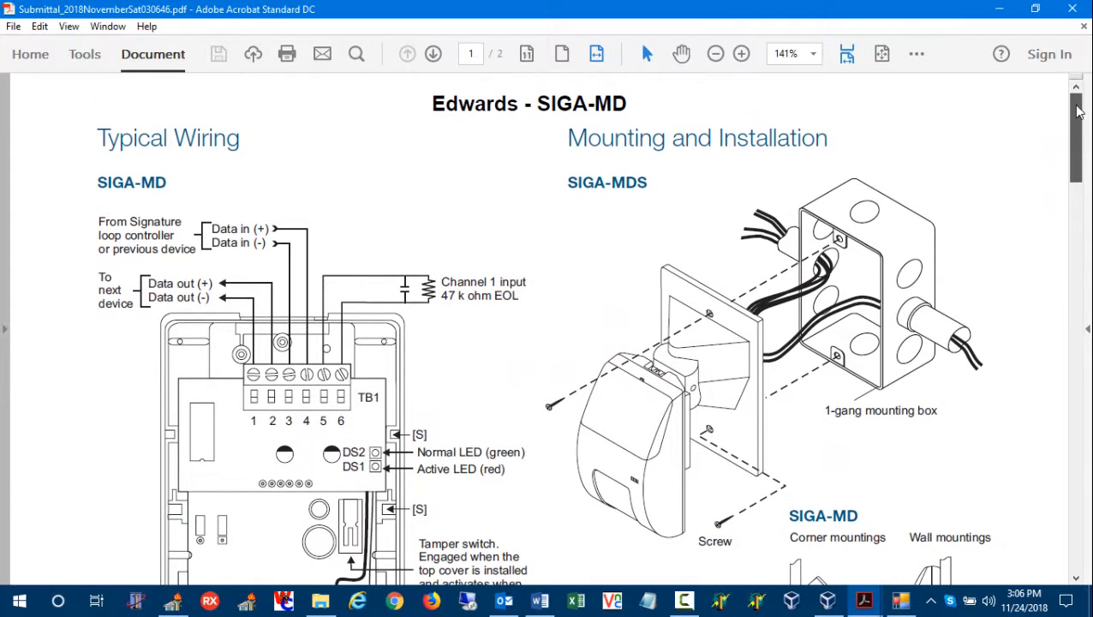
left_click(1071, 8)
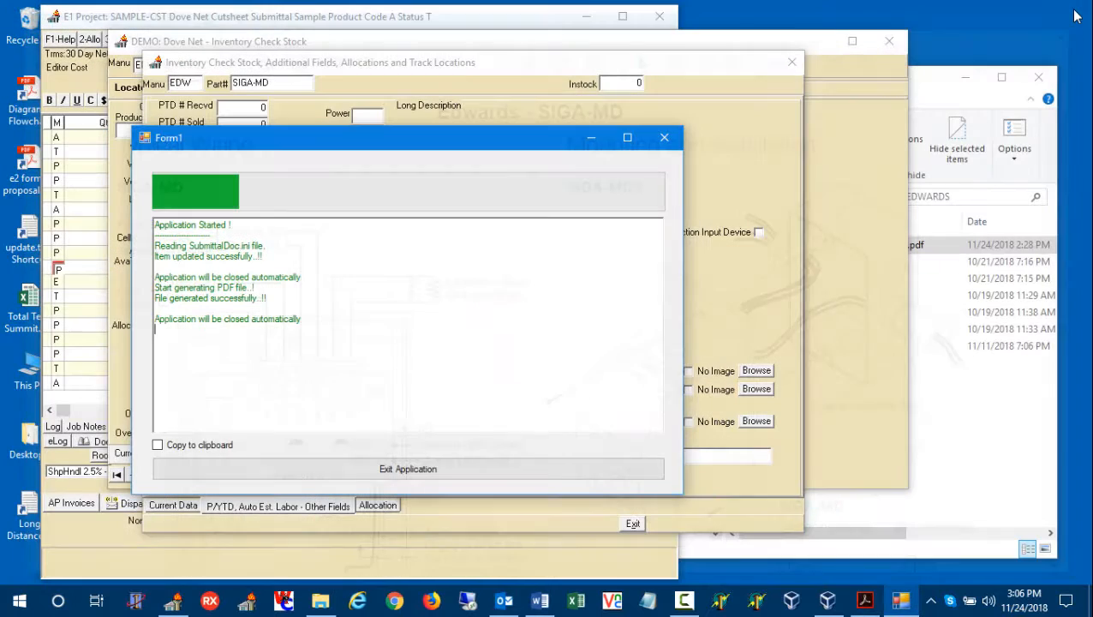
left_click(647, 473)
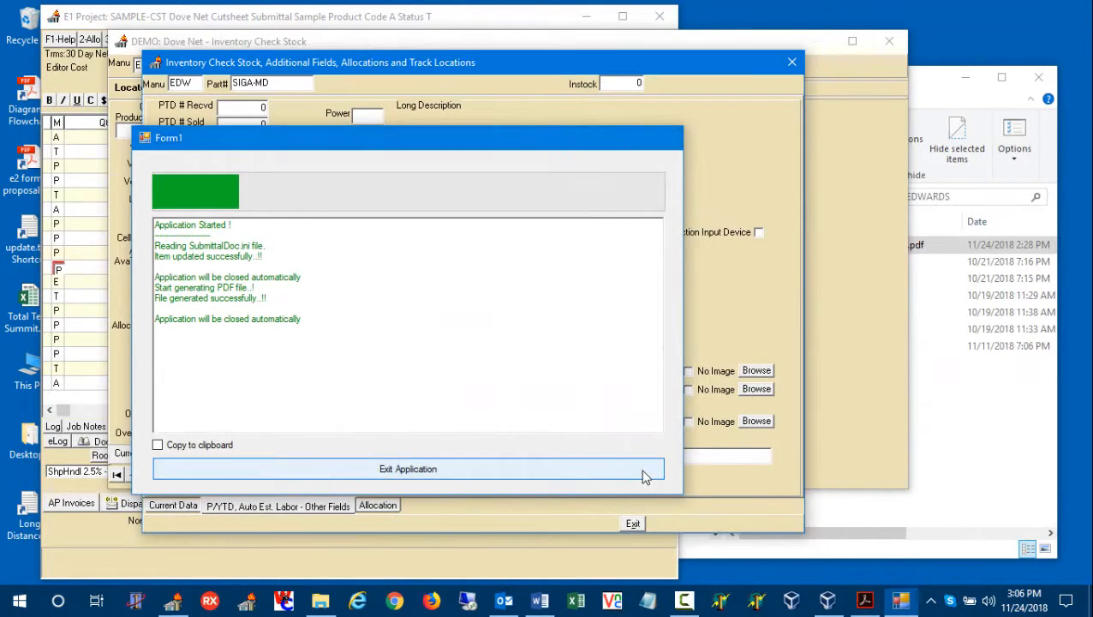
Return to the item's current data, reload the SIGA-MD record, generate its cut sheet, and exit the inventory record.
left_click(181, 506)
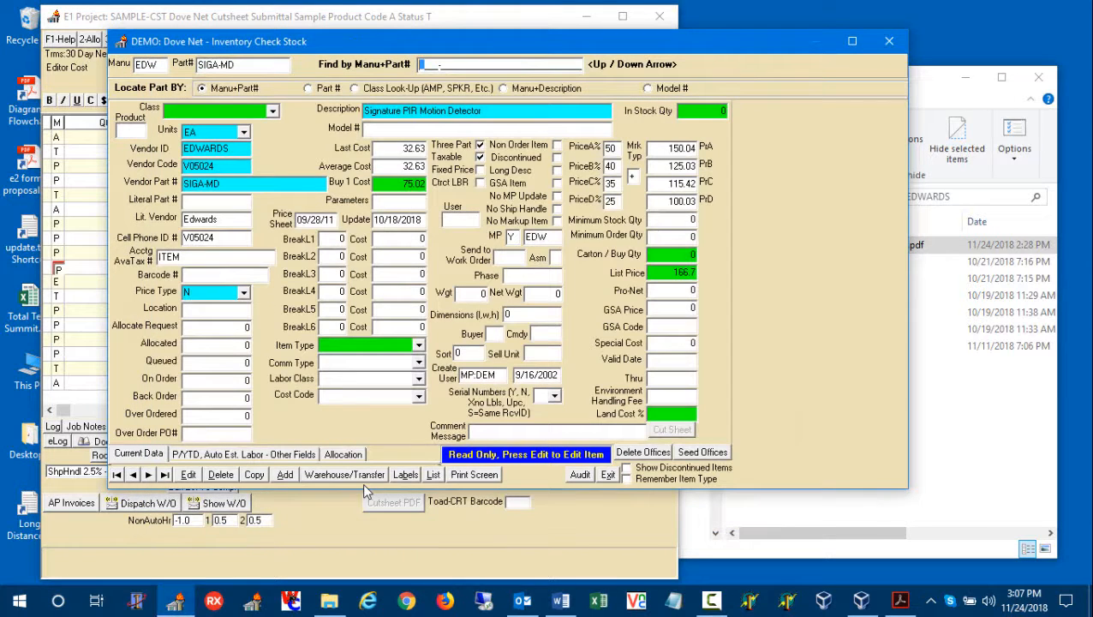
left_click(147, 474)
left_click(133, 476)
left_click(672, 430)
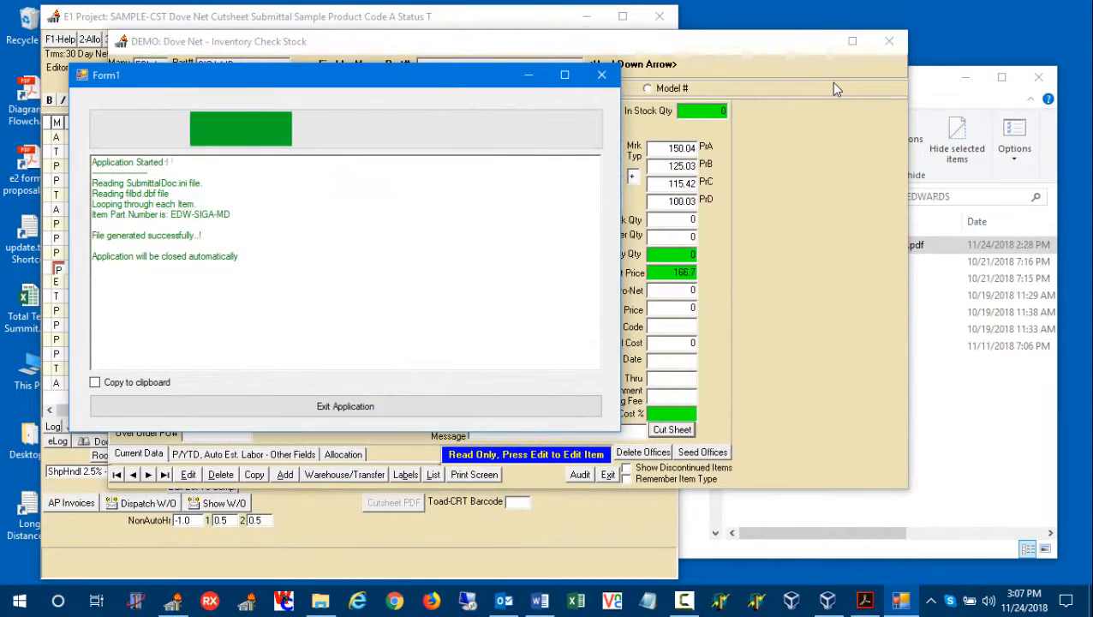
left_click(587, 410)
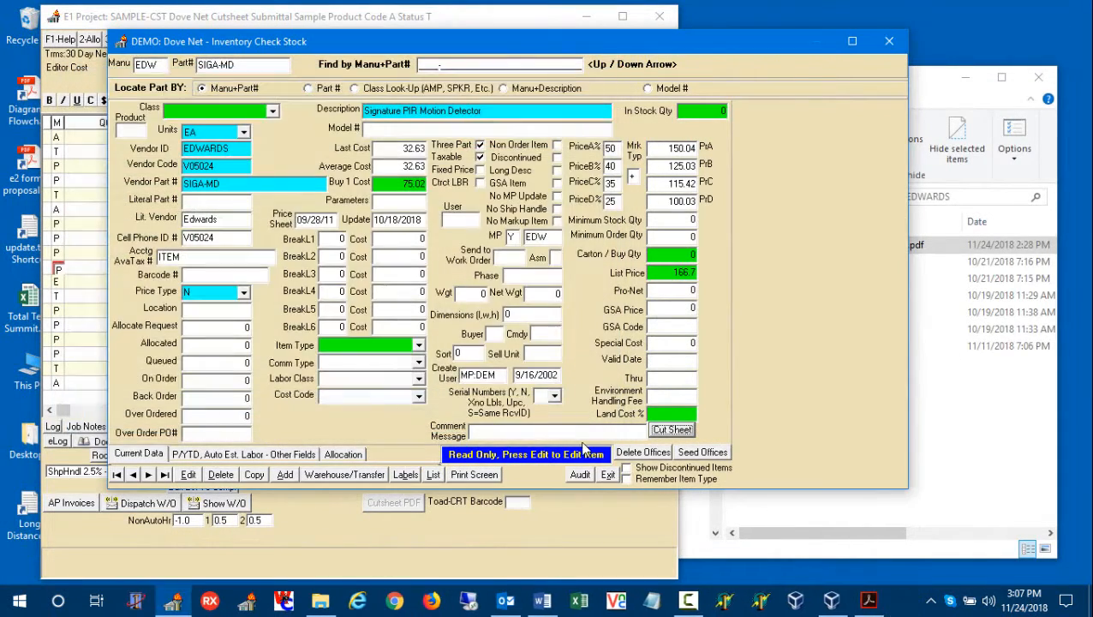
left_click(607, 474)
Reselect the SIGA-MD line in the project, generate its Cutsheet PDF to check it, and close the generator.
left_click(57, 283)
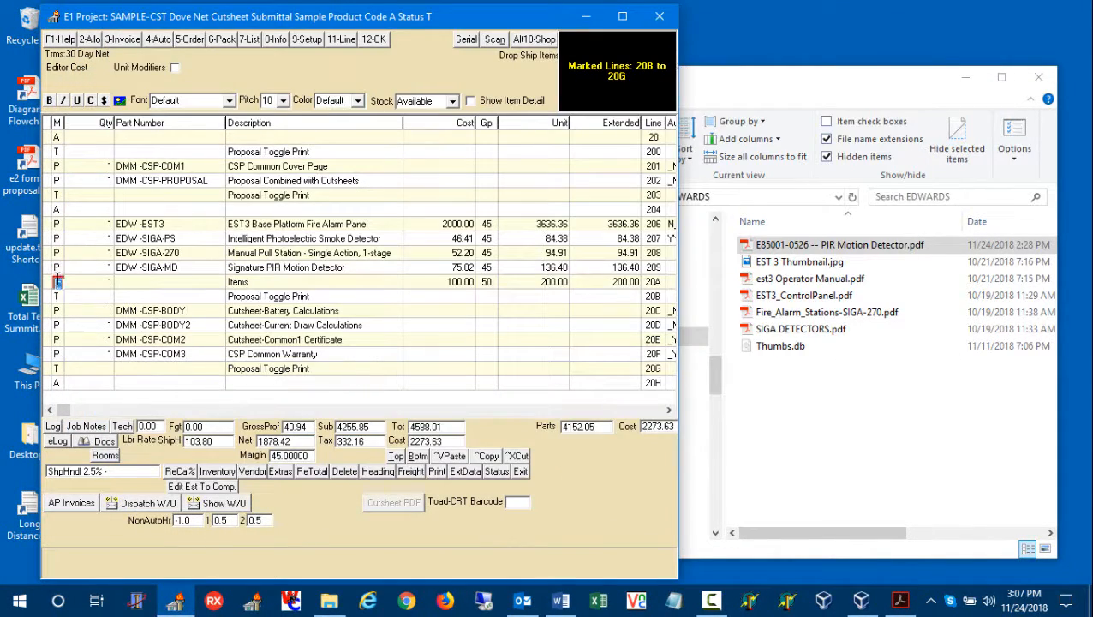
left_click(57, 268)
left_click(56, 281)
left_click(57, 269)
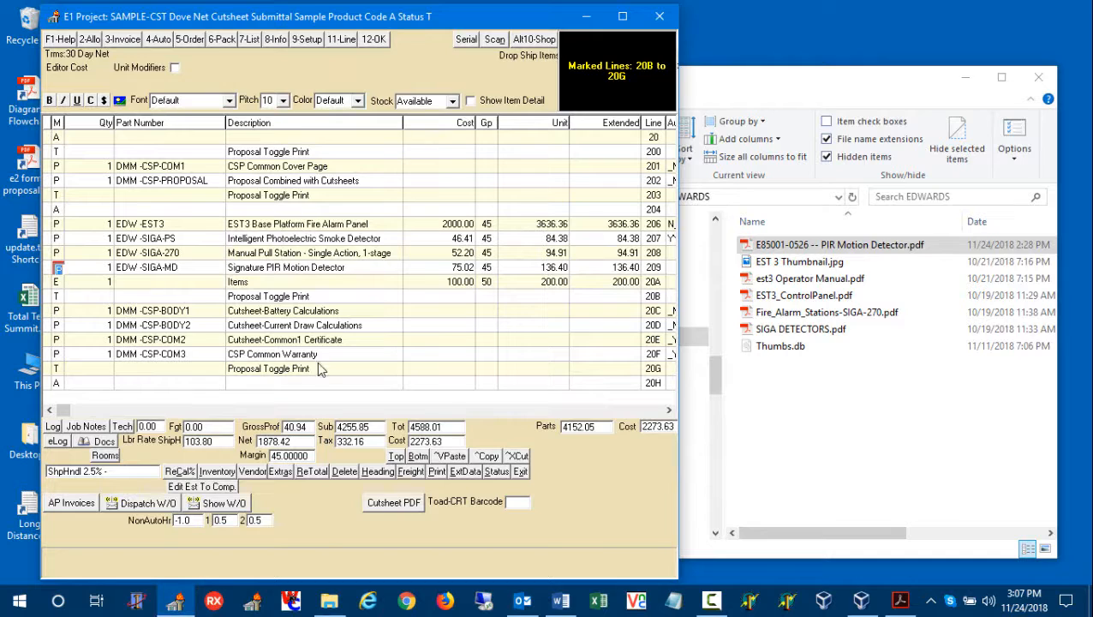
left_click(393, 501)
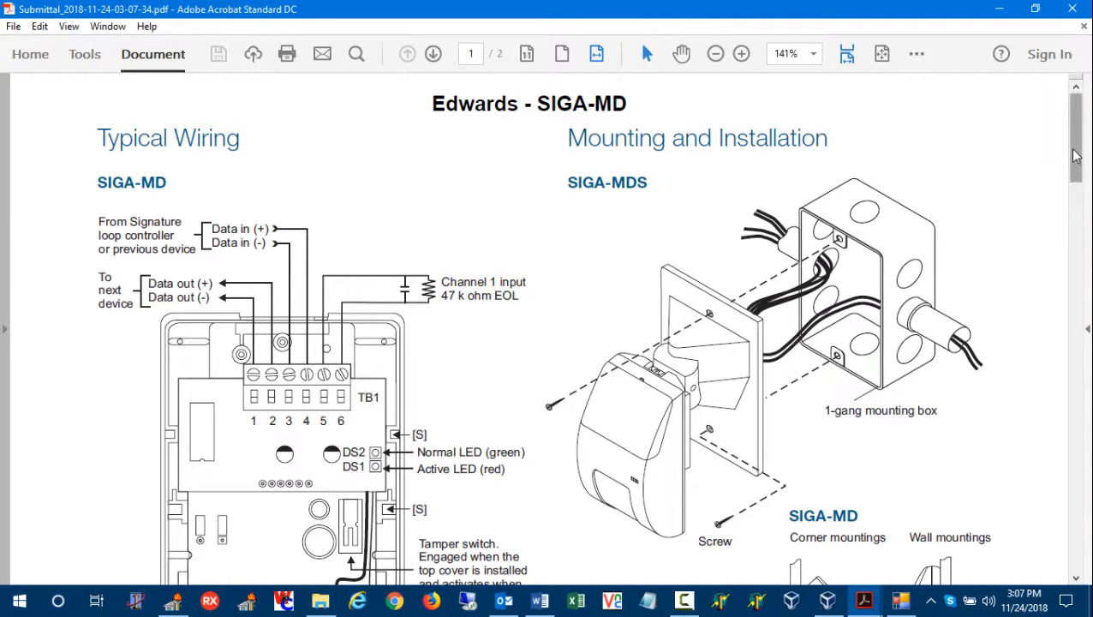
left_click_drag(1074, 152, 1077, 174)
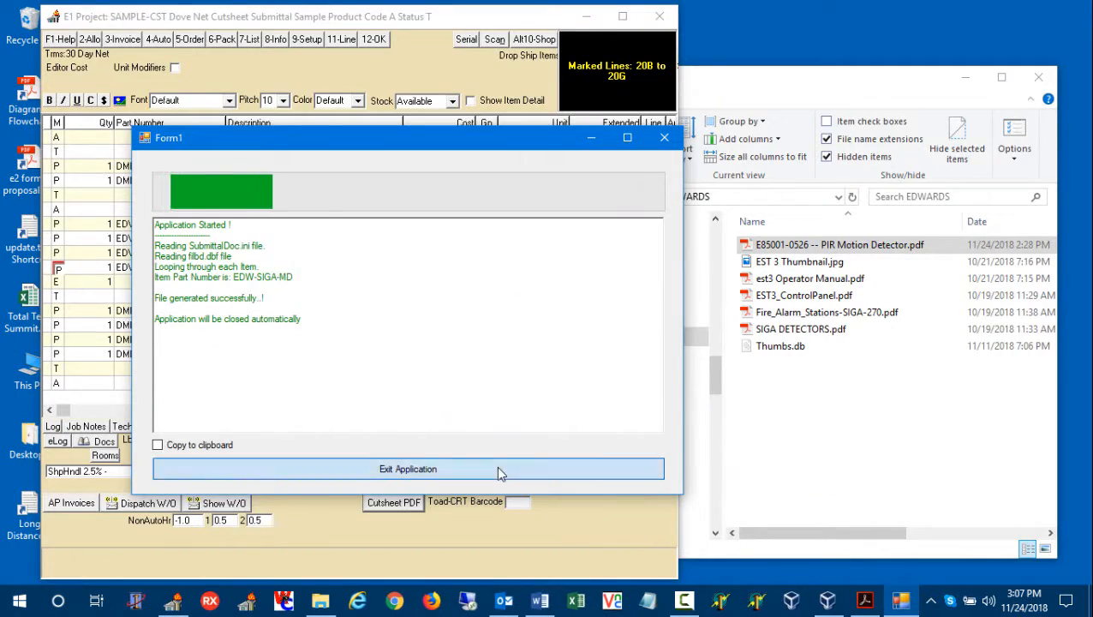
left_click(501, 470)
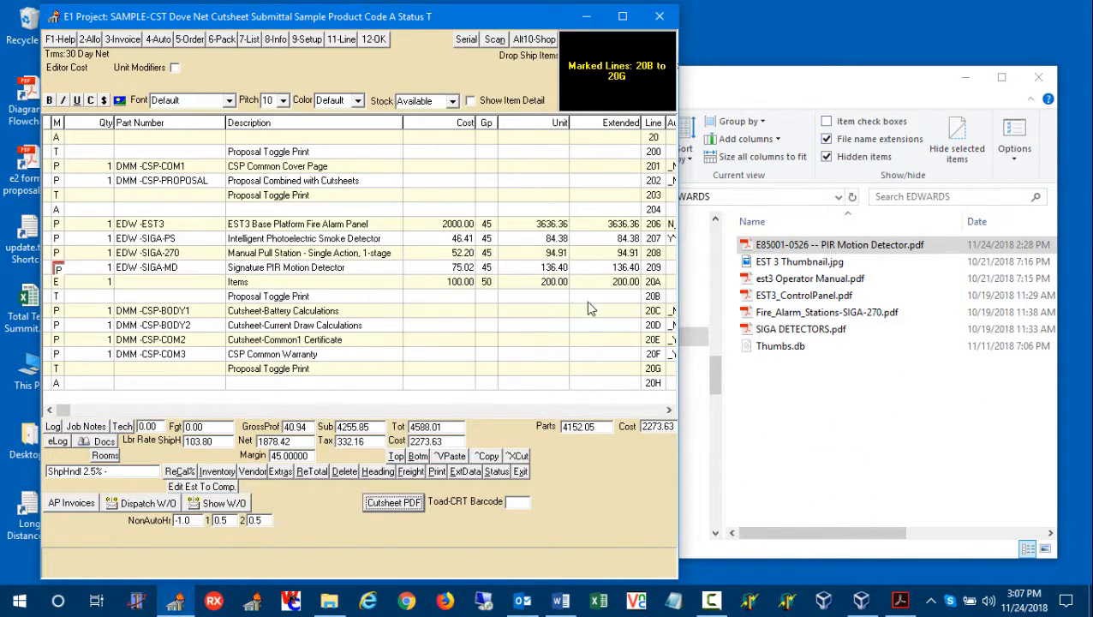
Move to the Items line below SIGA-MD in the project and open DuetPIS.pdf from the JBL images folder.
left_click(61, 267)
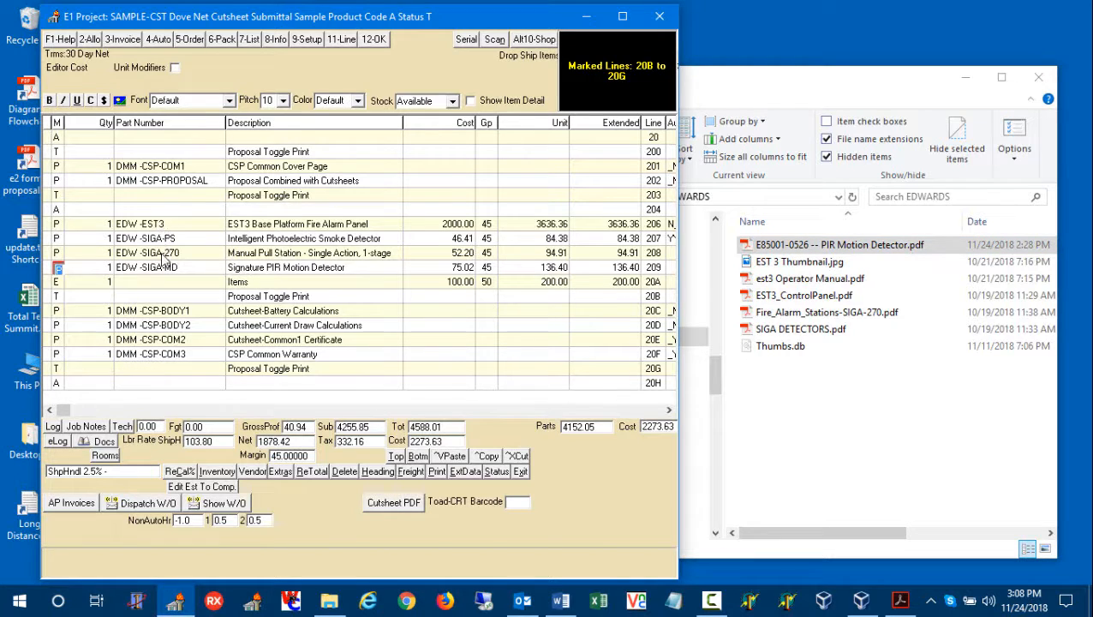
key("Down")
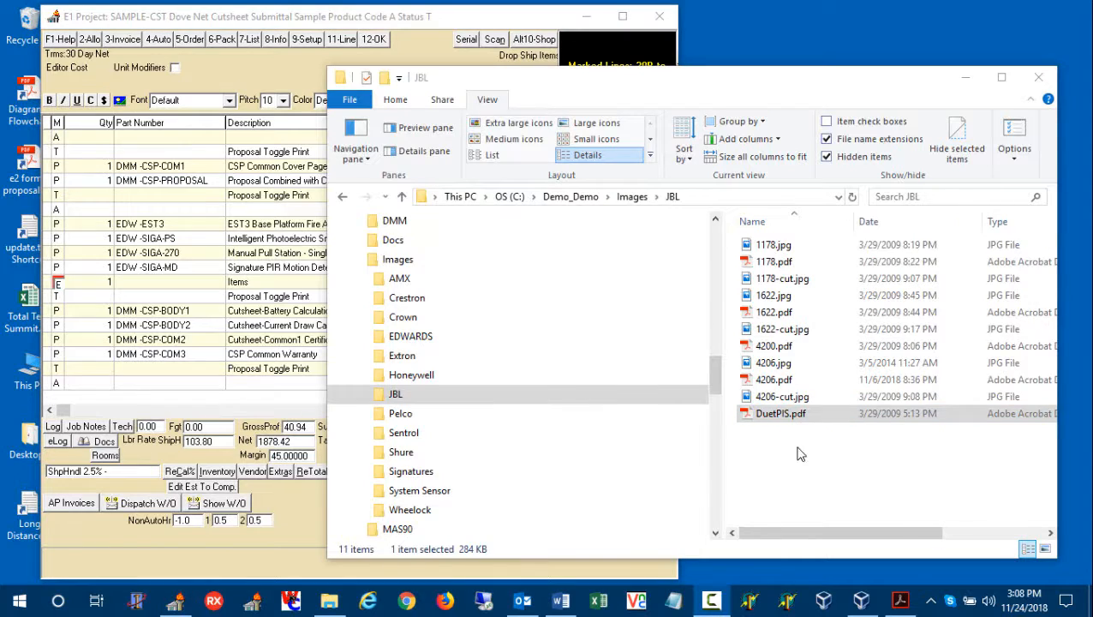
left_click(761, 399)
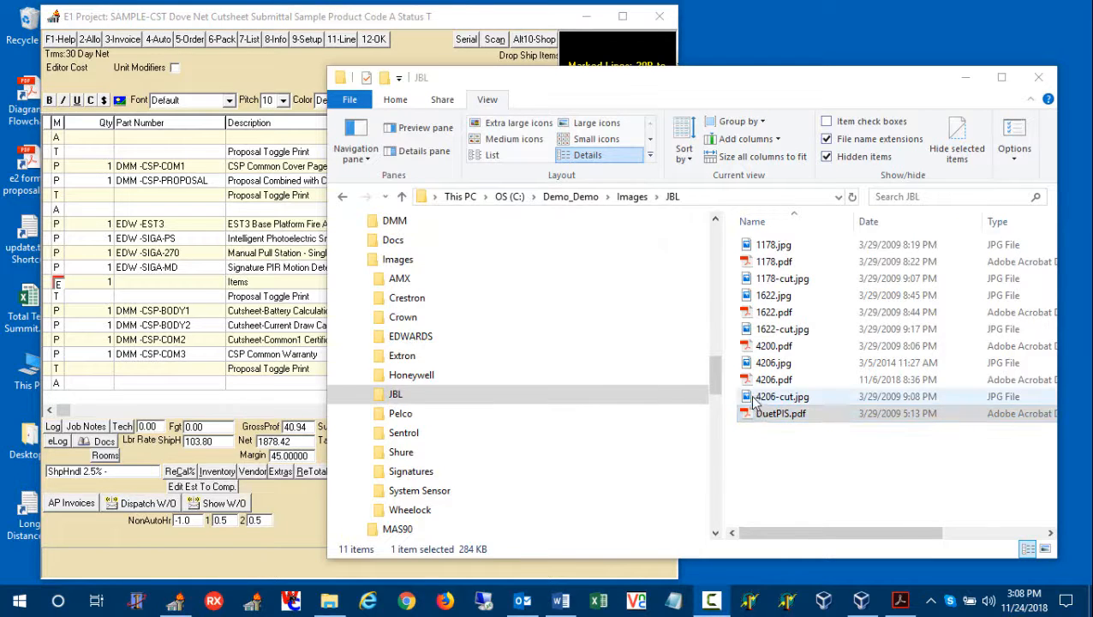
left_click(755, 419)
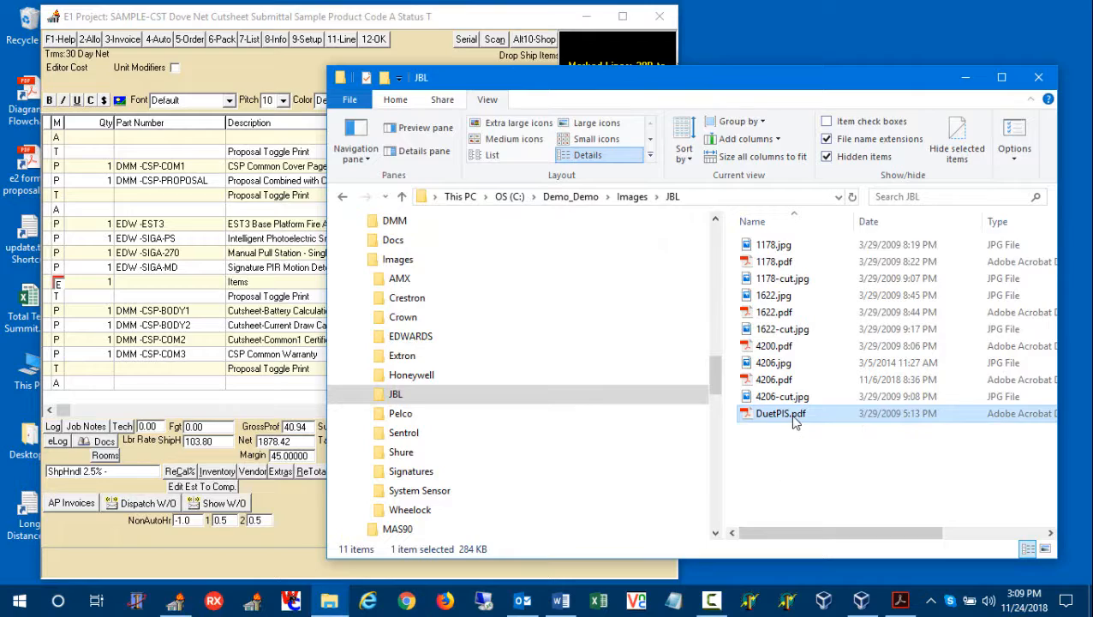
double_click(793, 417)
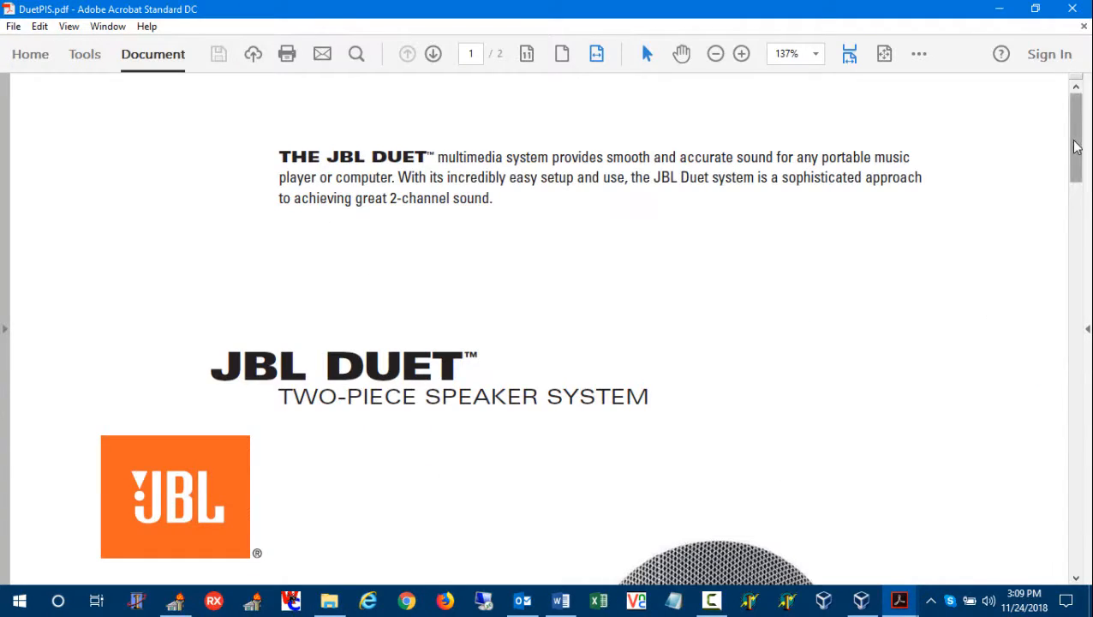
Look over the first page of DuetPIS.pdf, close it, and return to the project window.
mouse_move(1076, 152)
left_mouse_down()
mouse_move(1062, 285)
mouse_move(1076, 134)
left_mouse_up()
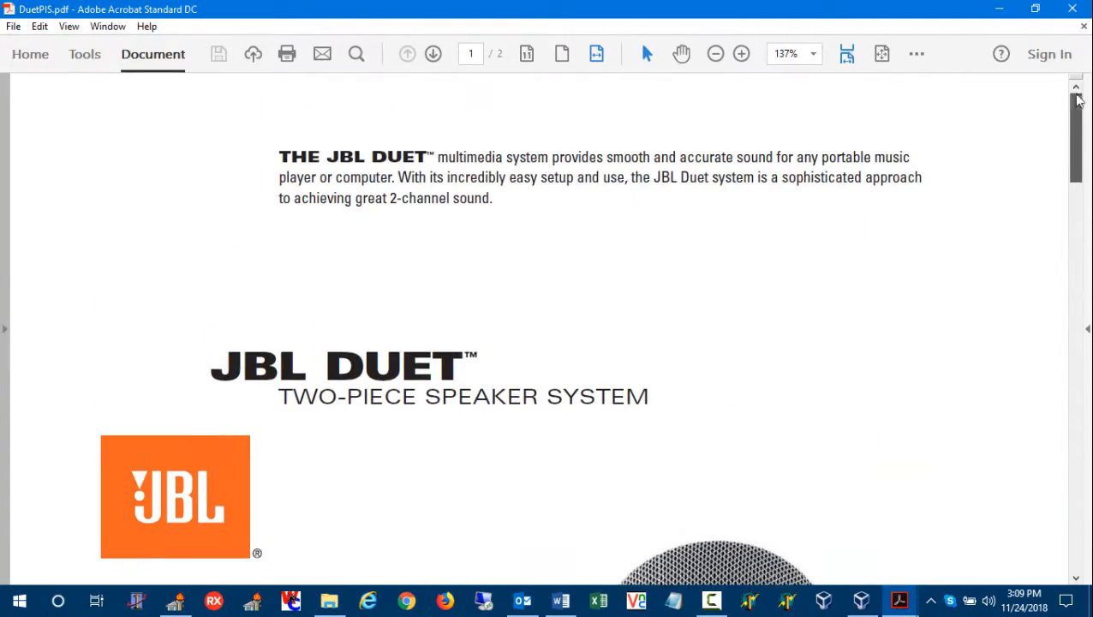
left_click(1079, 7)
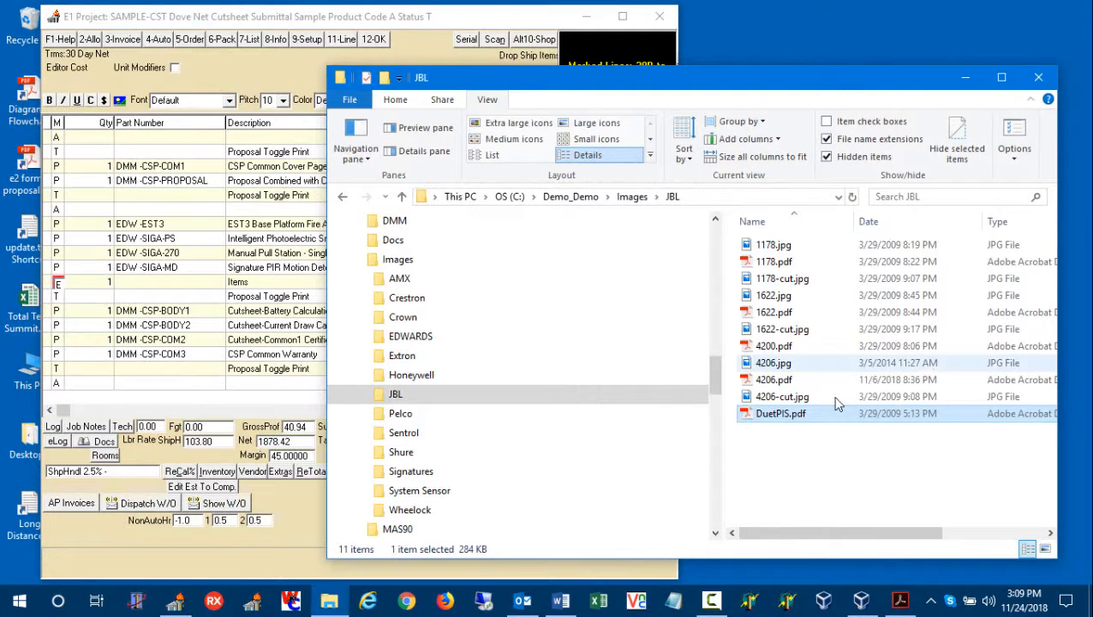
left_click(314, 532)
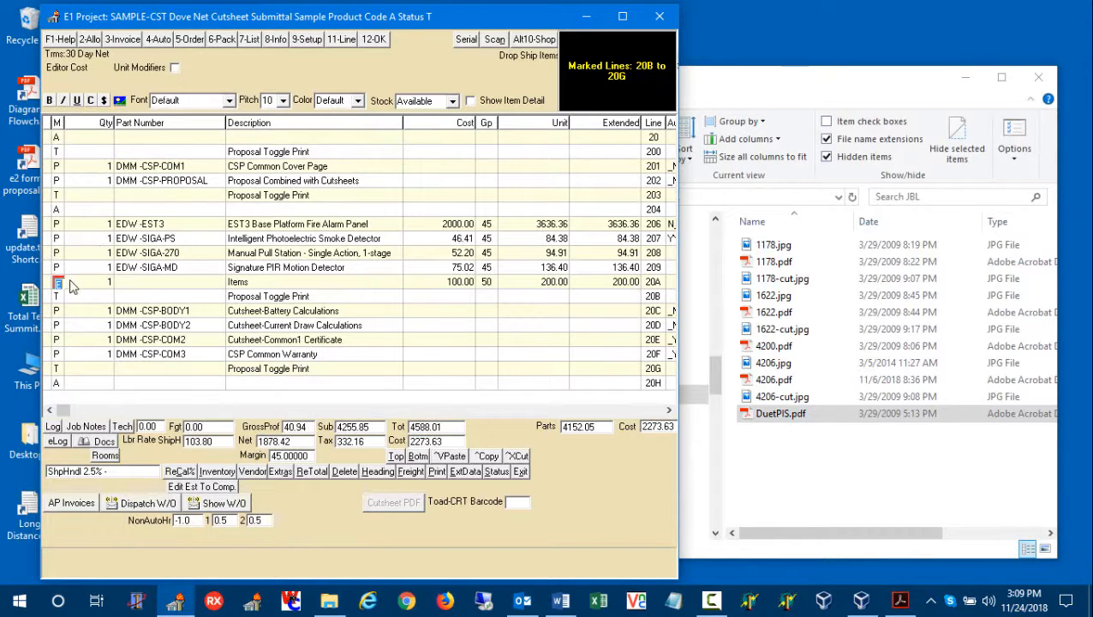
Open the E-Line image settings for the Items line and attach DuetPIS.pdf from the JBL folder as its Cutsheet PDF.
left_click(120, 103)
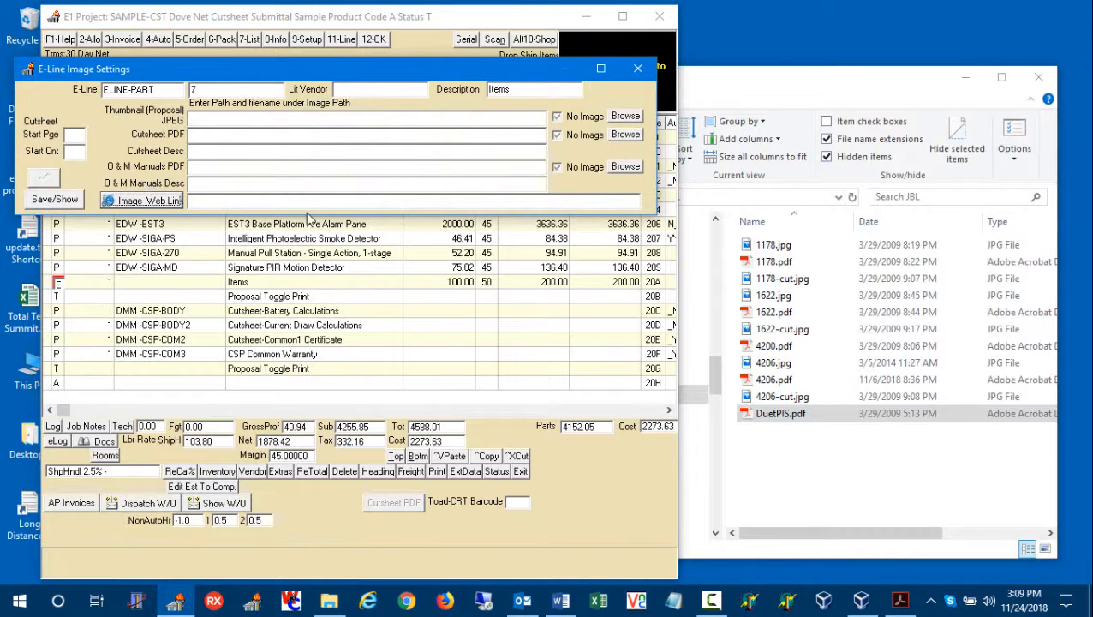
left_click(625, 135)
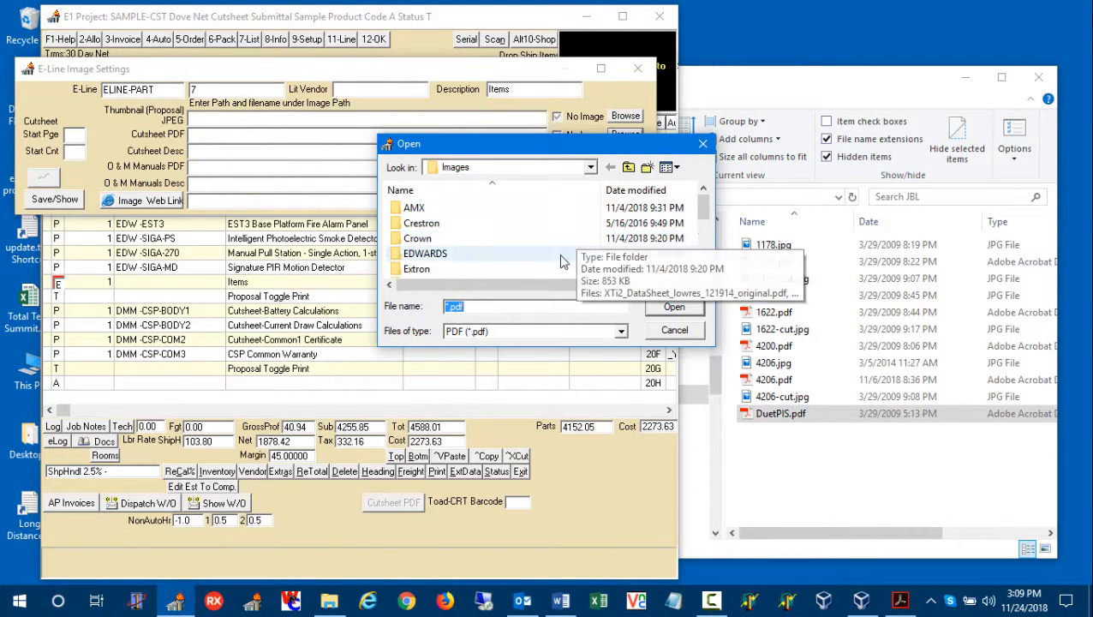
left_click_drag(701, 209, 703, 229)
double_click(549, 240)
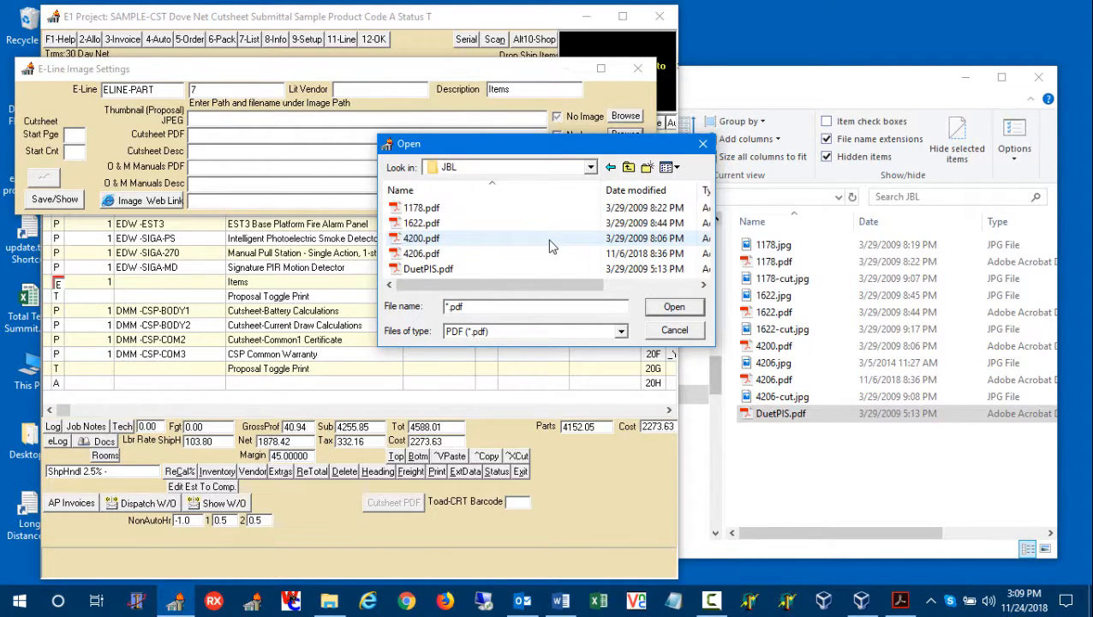
double_click(510, 271)
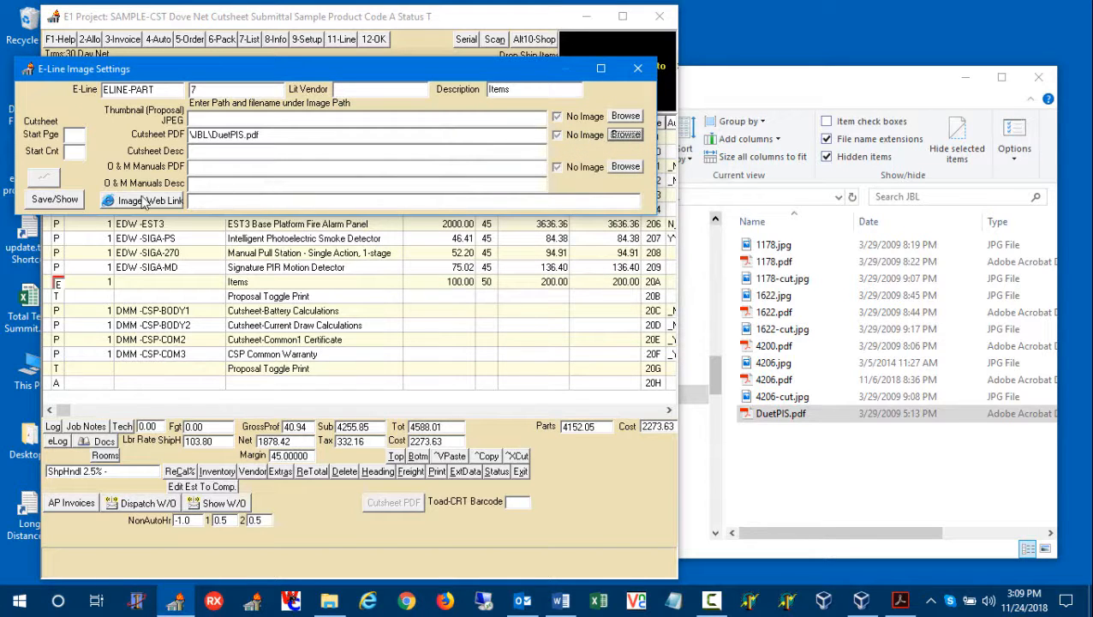
Save and show the Items line's cutsheet, look through it at 100% zoom, and close the preview, generator and image settings.
left_click(55, 199)
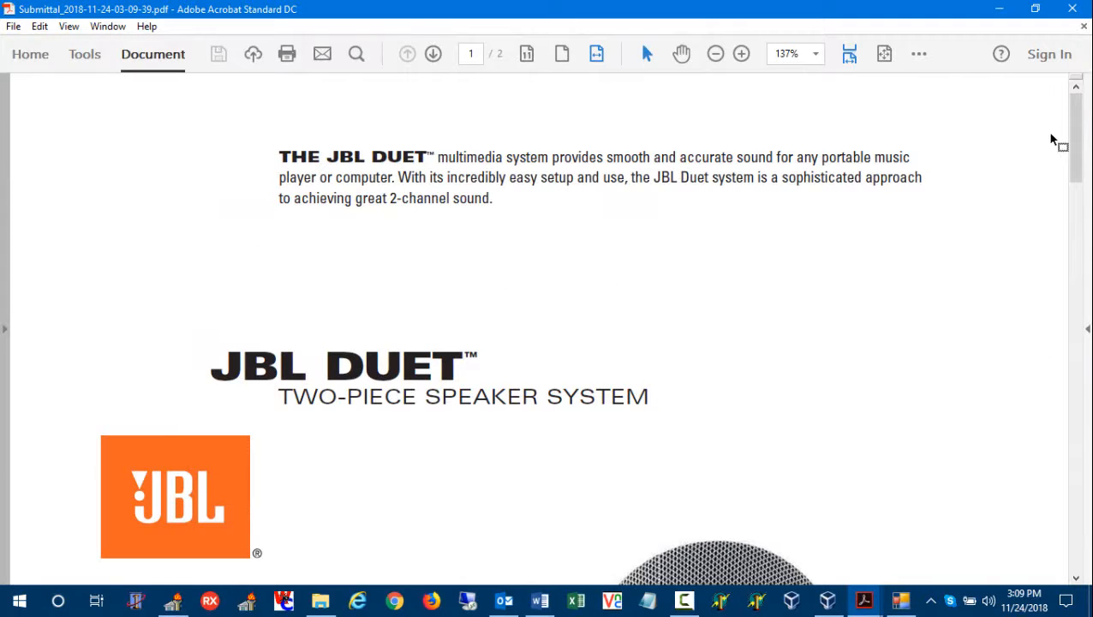
left_click(815, 55)
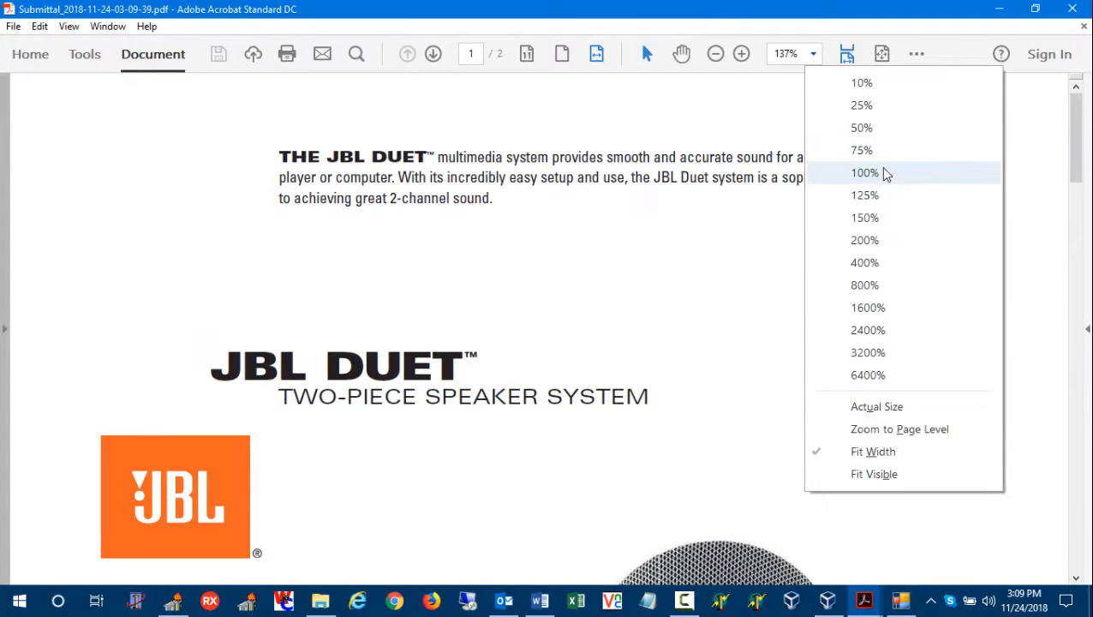
left_click(885, 173)
left_click_drag(1077, 357, 1087, 48)
left_click(1073, 8)
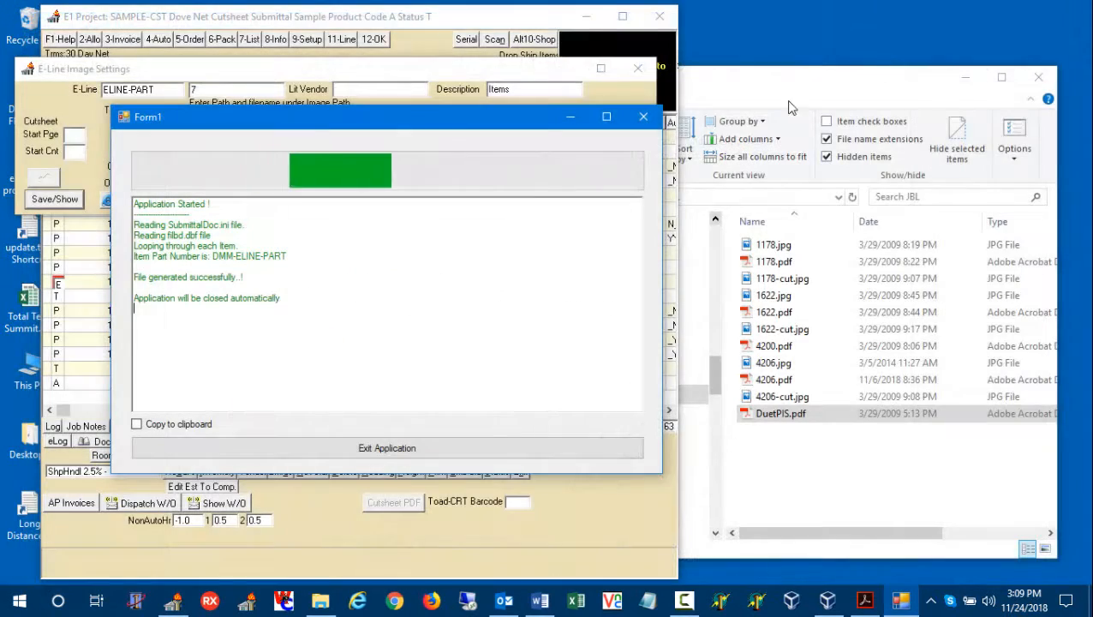
left_click(556, 447)
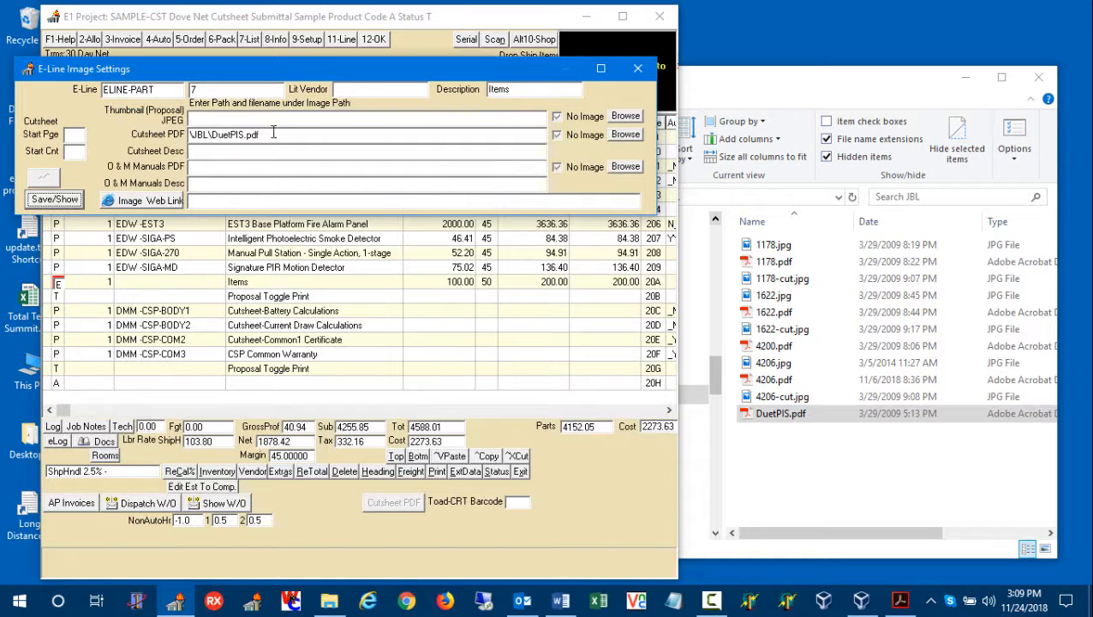
left_click(637, 68)
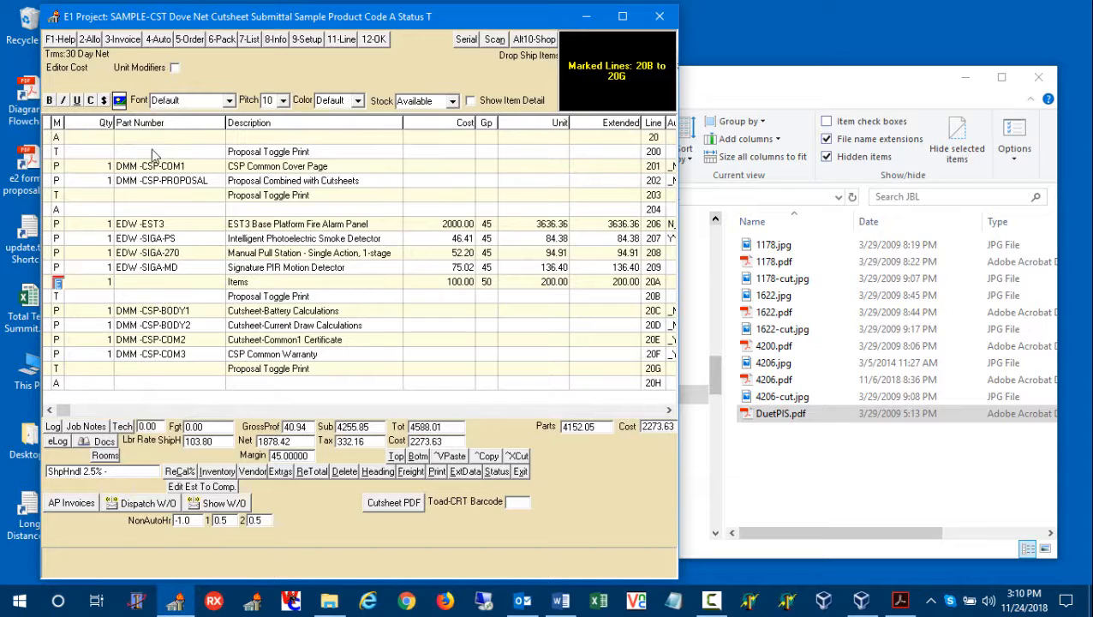
Reopen the Items line's image settings to check its Cutsheet PDF path, close them, and reselect the Items line.
left_click(119, 100)
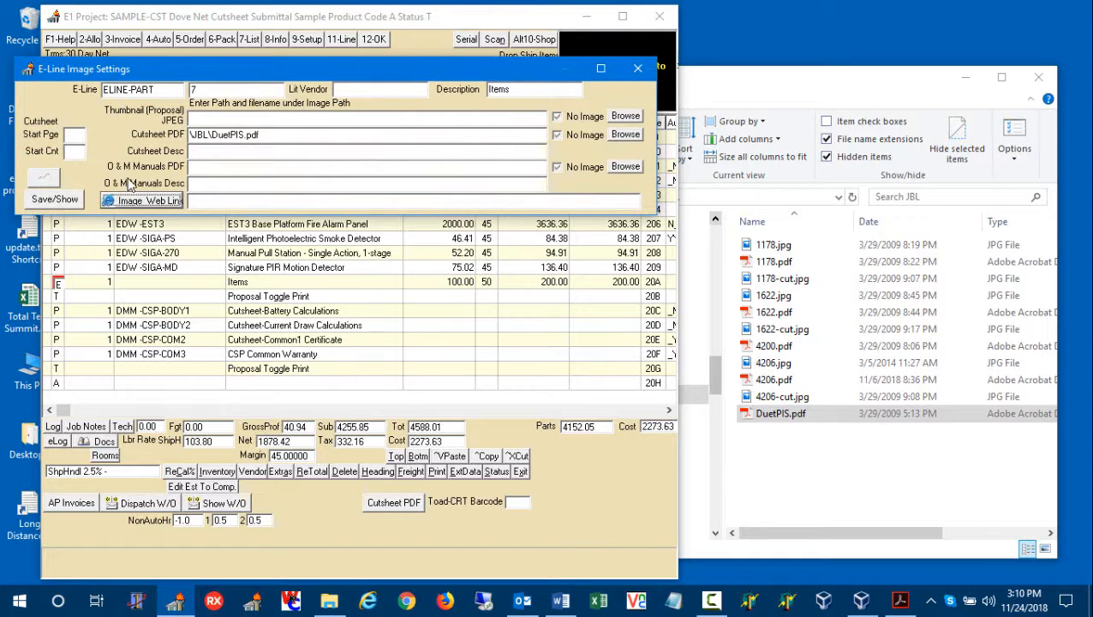
left_click_drag(267, 135, 162, 140)
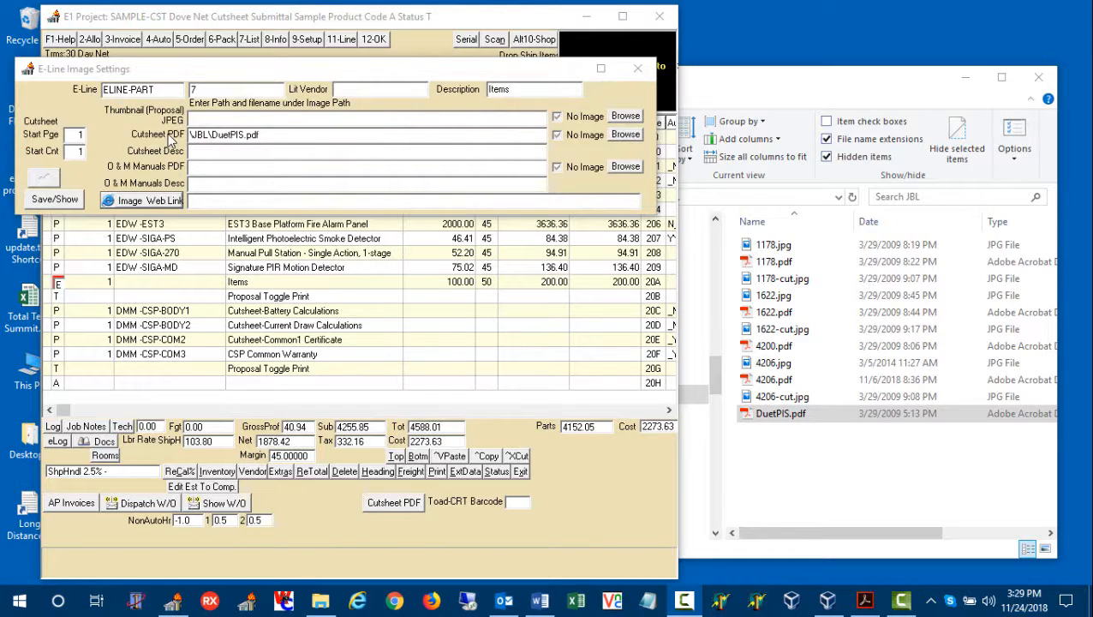
left_click(645, 79)
left_click(644, 79)
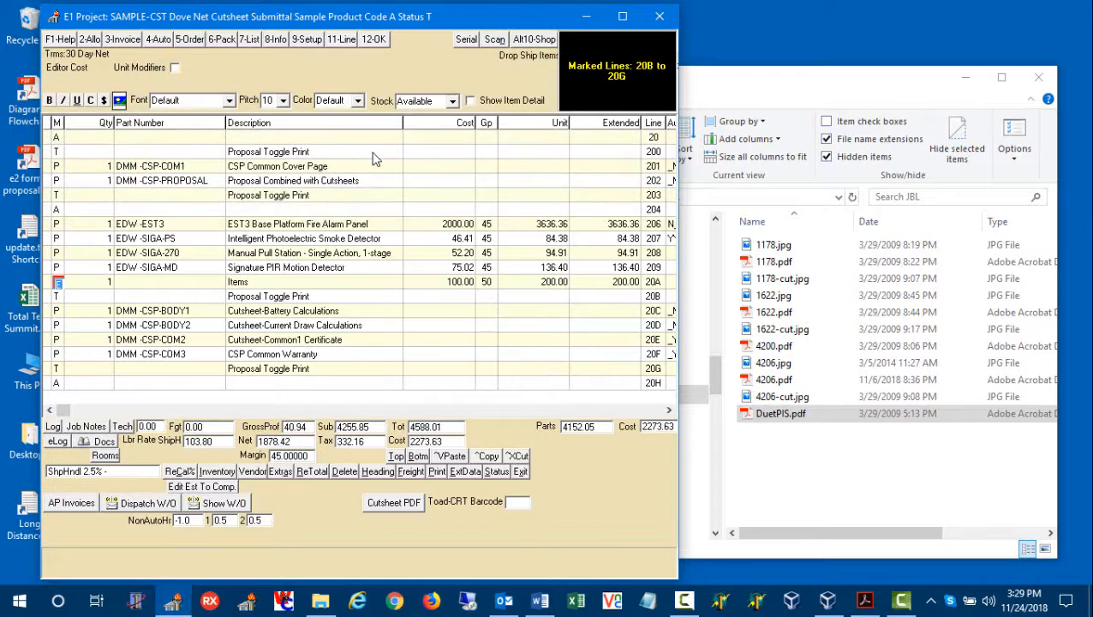
left_click(58, 295)
left_click(59, 282)
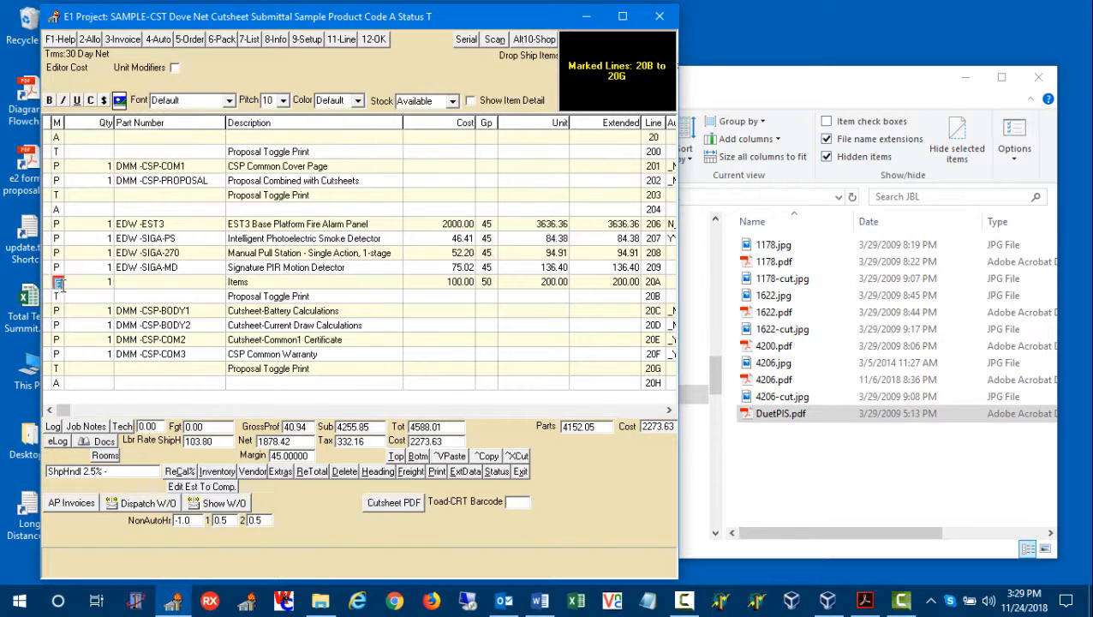